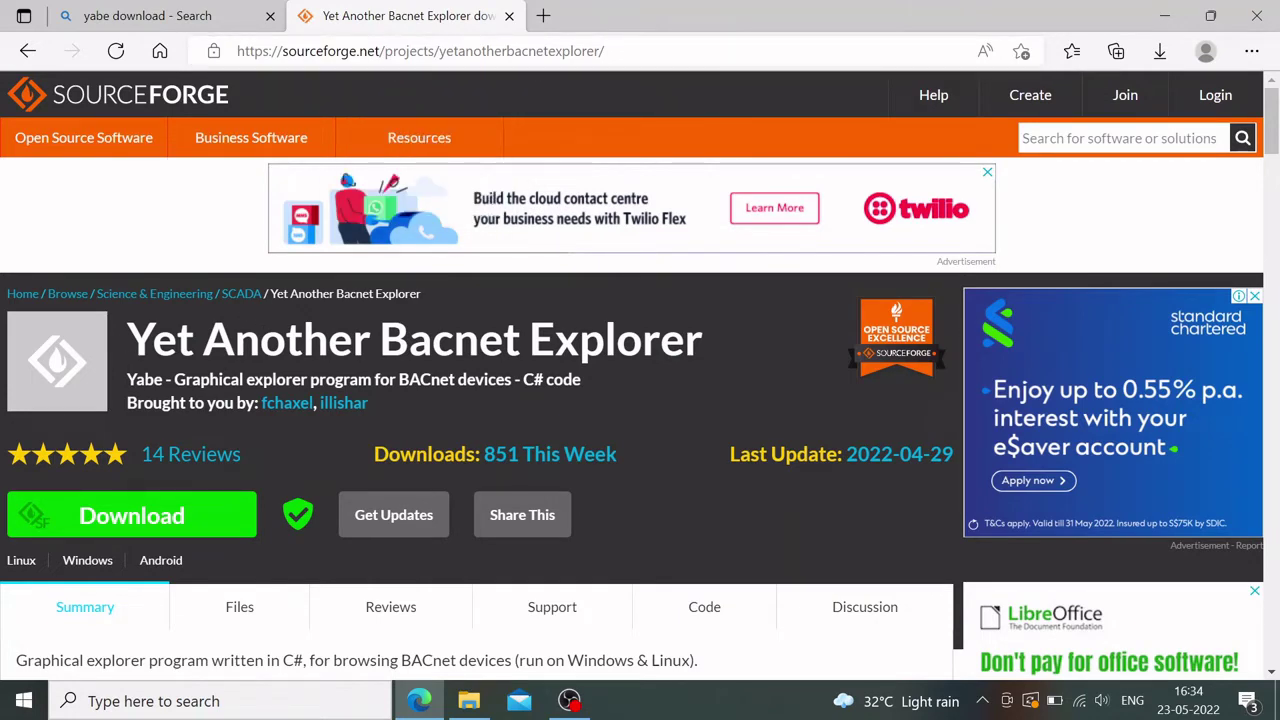
# Download the Yabe Windows installer SetupYabe_v1.2.2.exe from its SourceForge project page
pyautogui.scroll(-2, 366, 395)
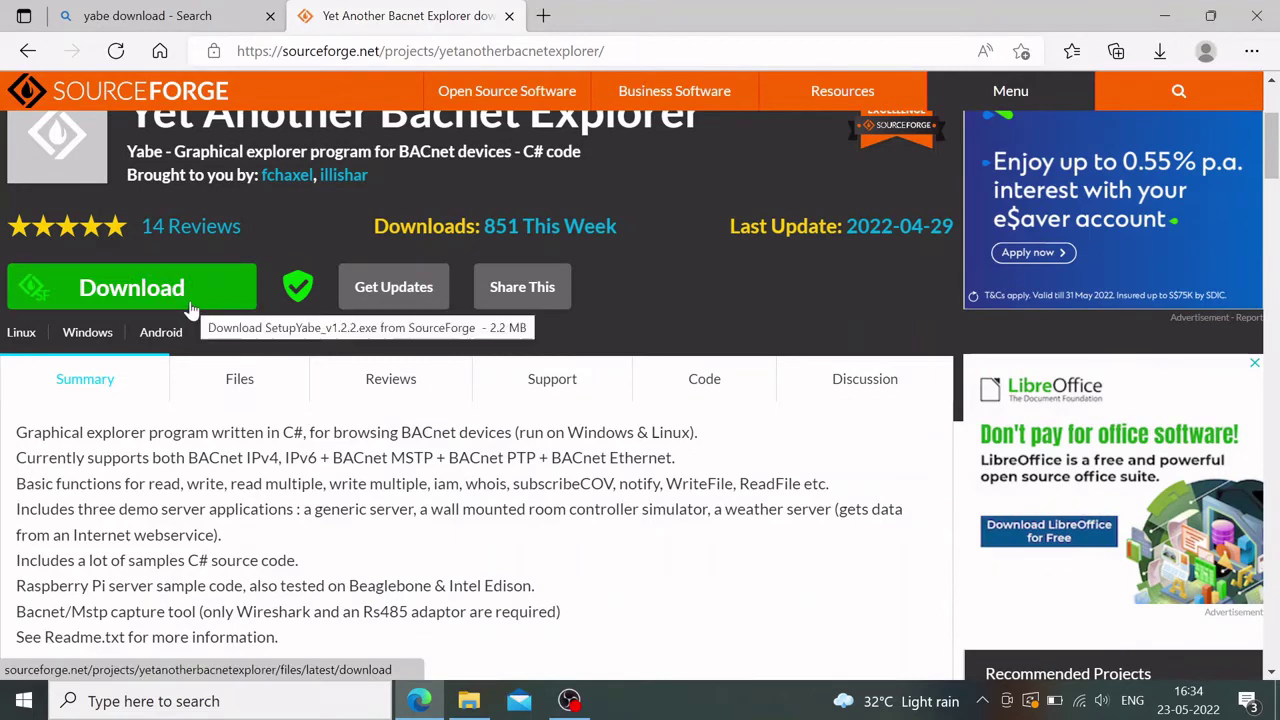
pyautogui.click(45, 298)
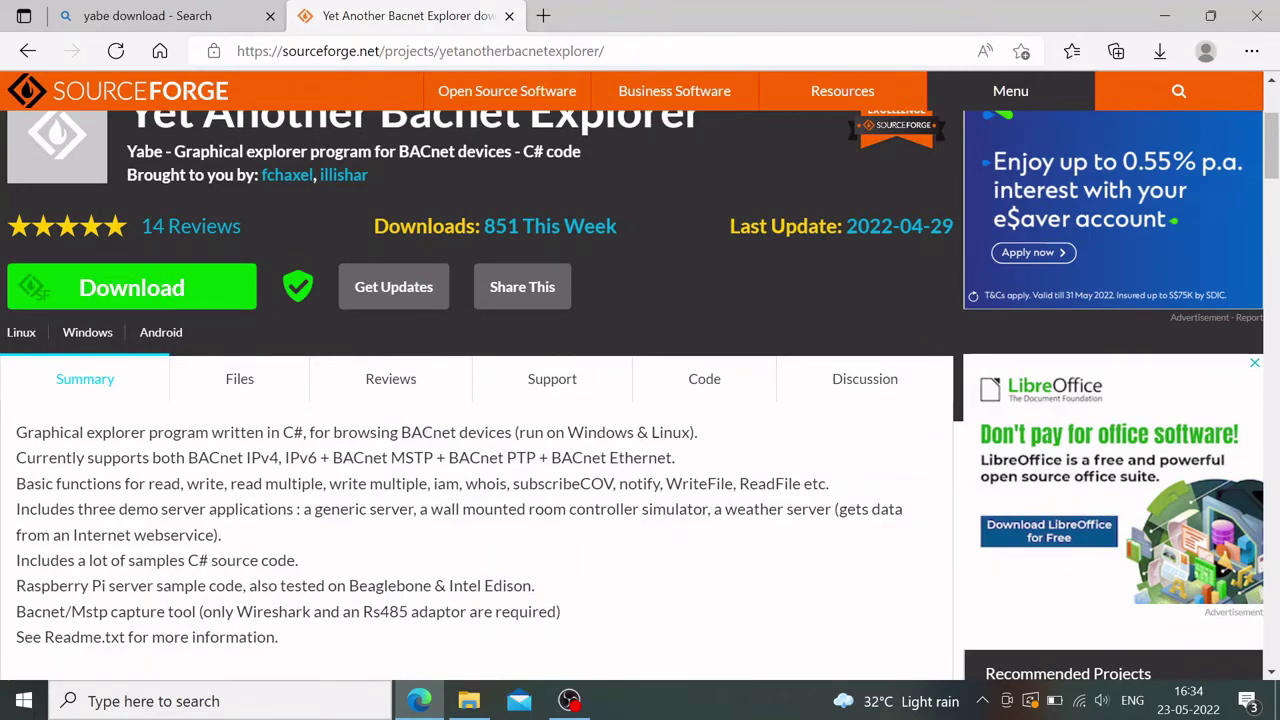
pyautogui.scroll(-10, 181, 510)
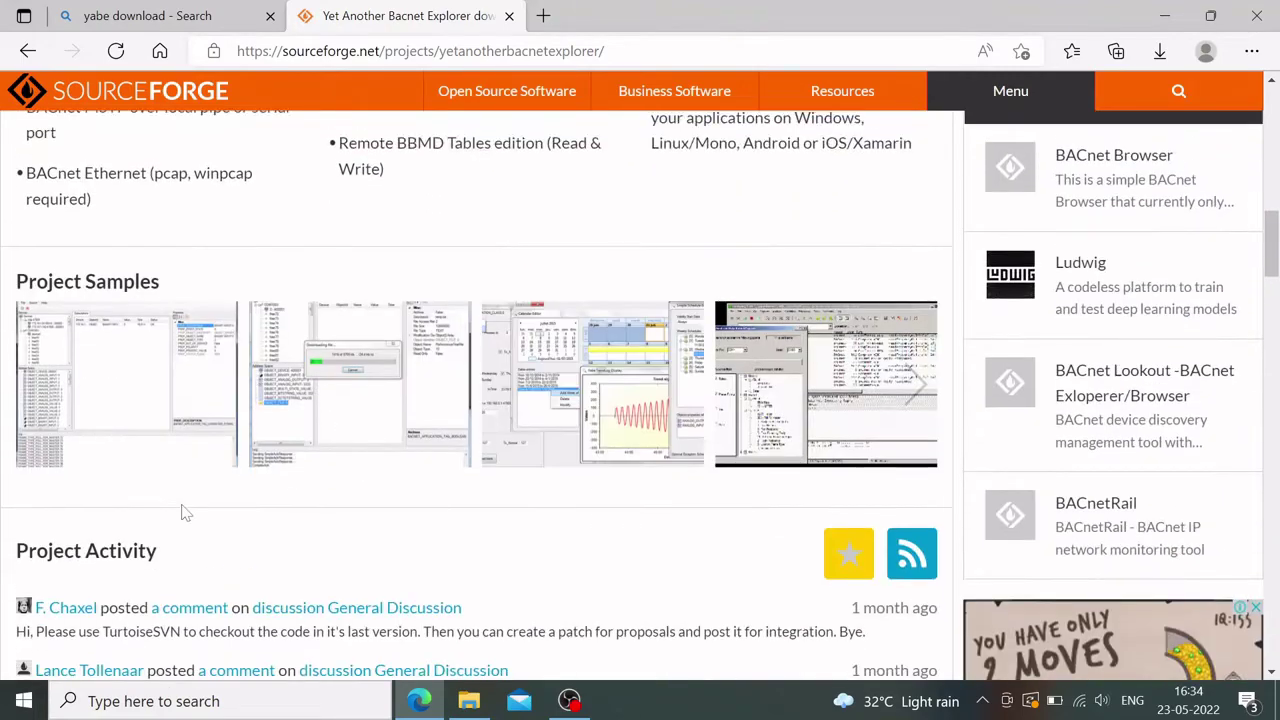
pyautogui.scroll(-7, 181, 510)
pyautogui.scroll(8, 181, 510)
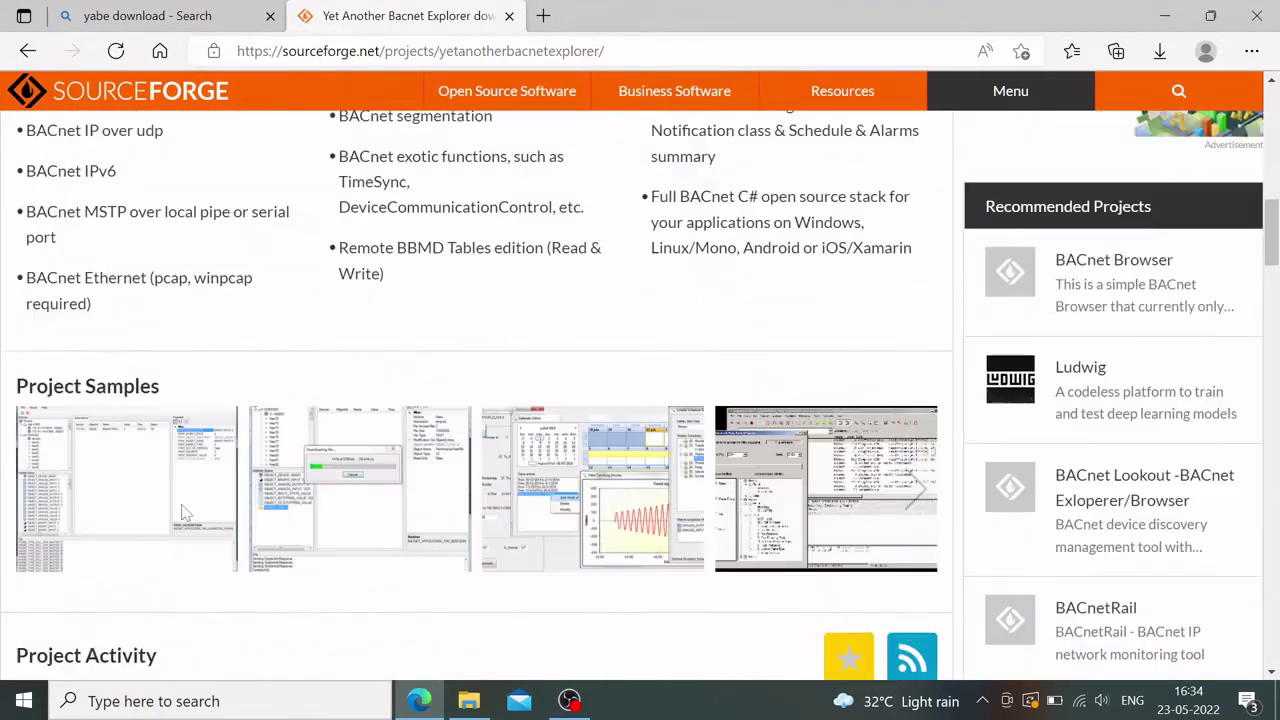
pyautogui.scroll(10, 181, 510)
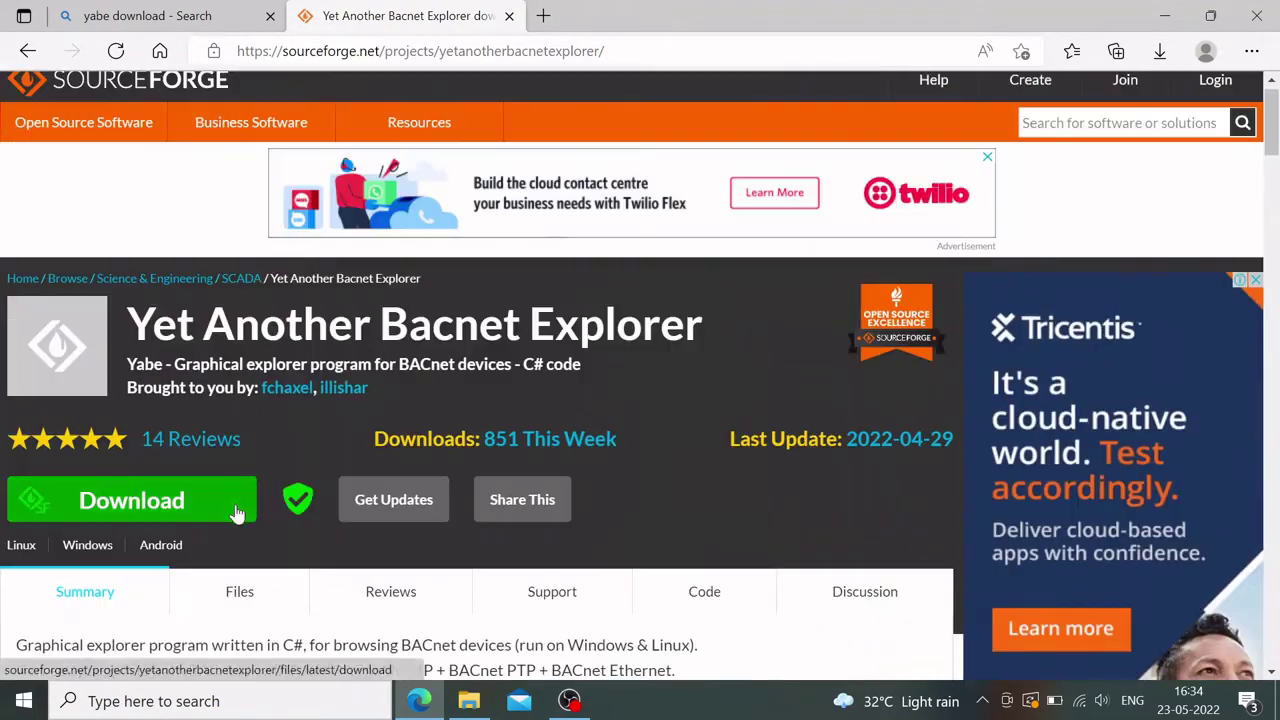
pyautogui.click(149, 501)
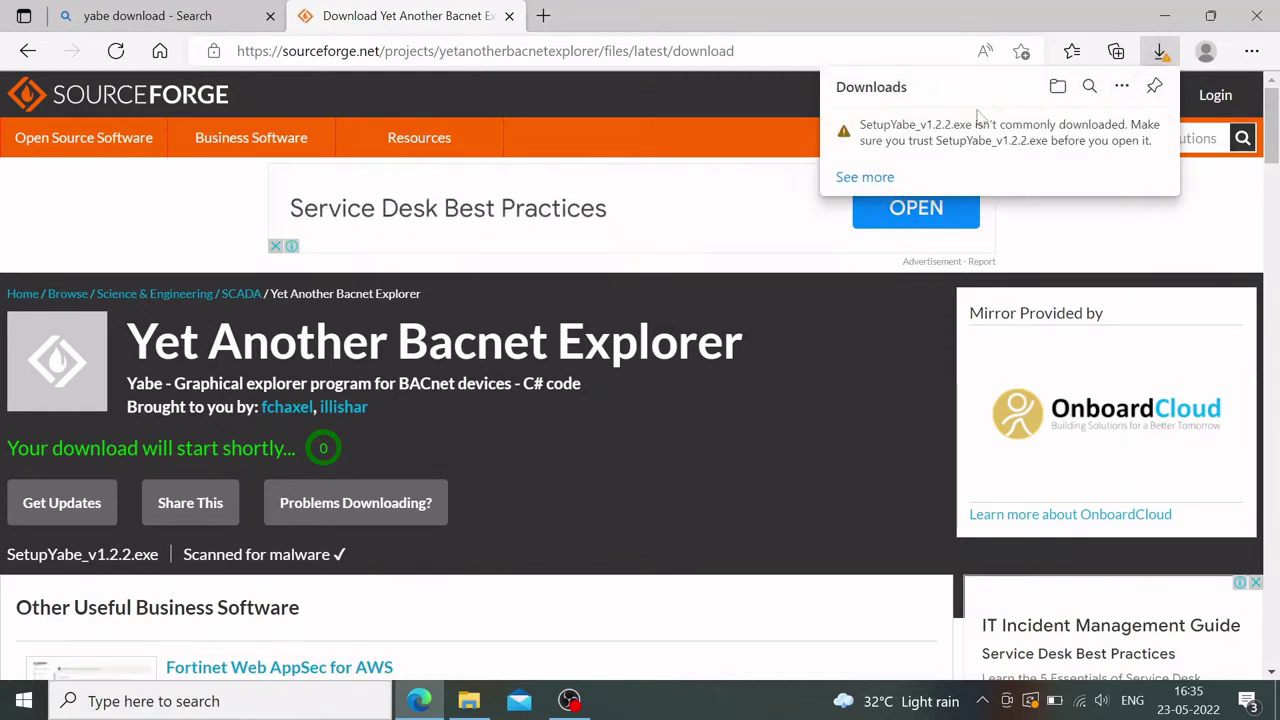
# Keep SetupYabe_v1.2.2.exe despite Edge's untrusted-file warning by choosing Keep anyway
pyautogui.moveTo(965, 150)
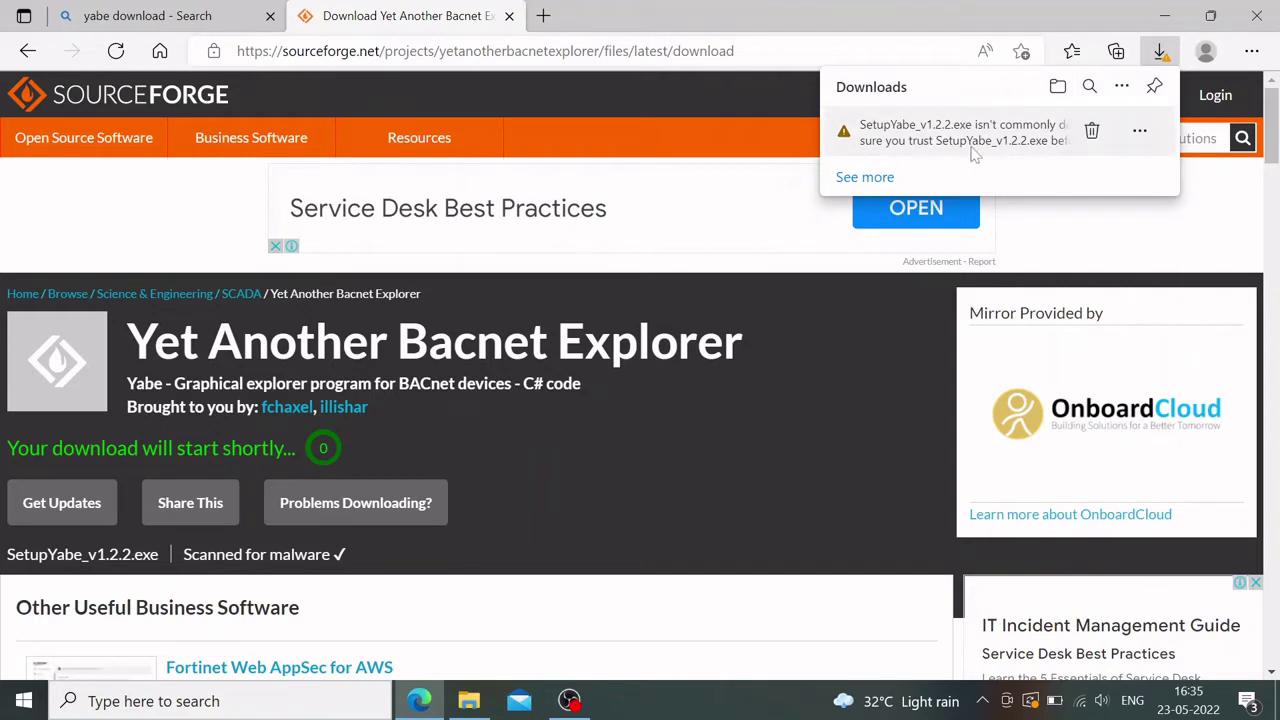
pyautogui.click(887, 150)
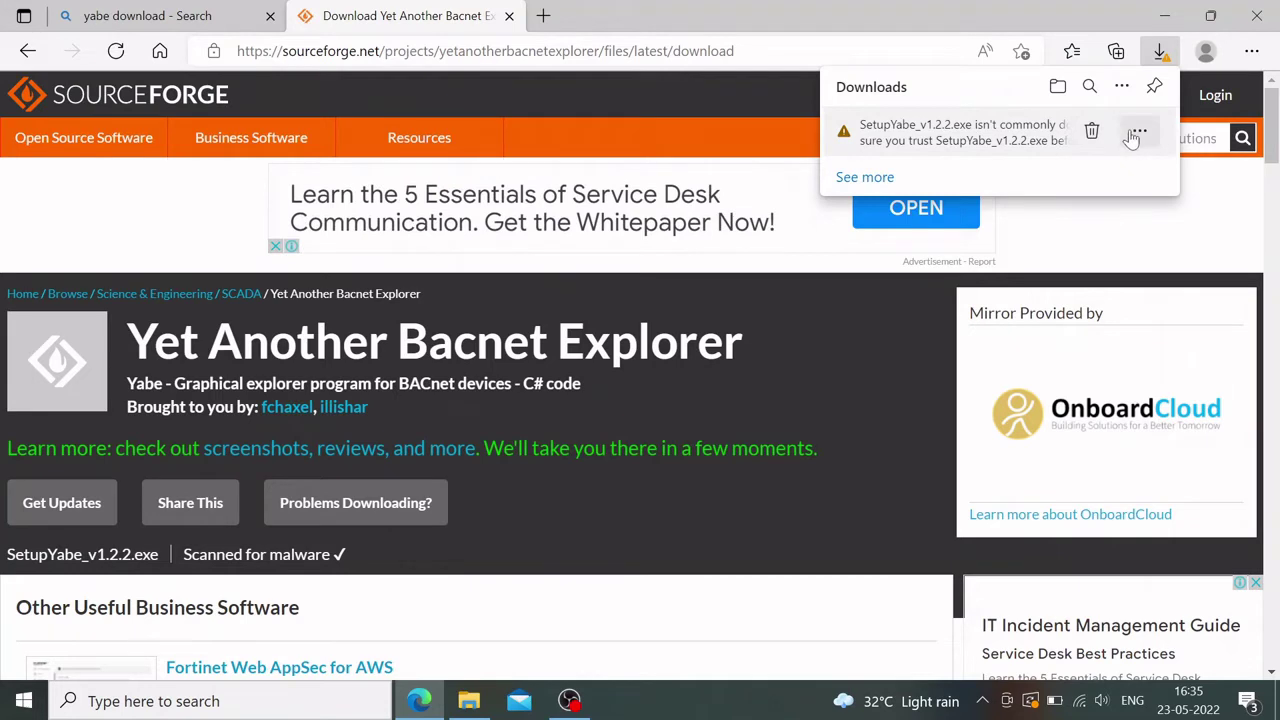
pyautogui.click(1132, 133)
pyautogui.click(1051, 196)
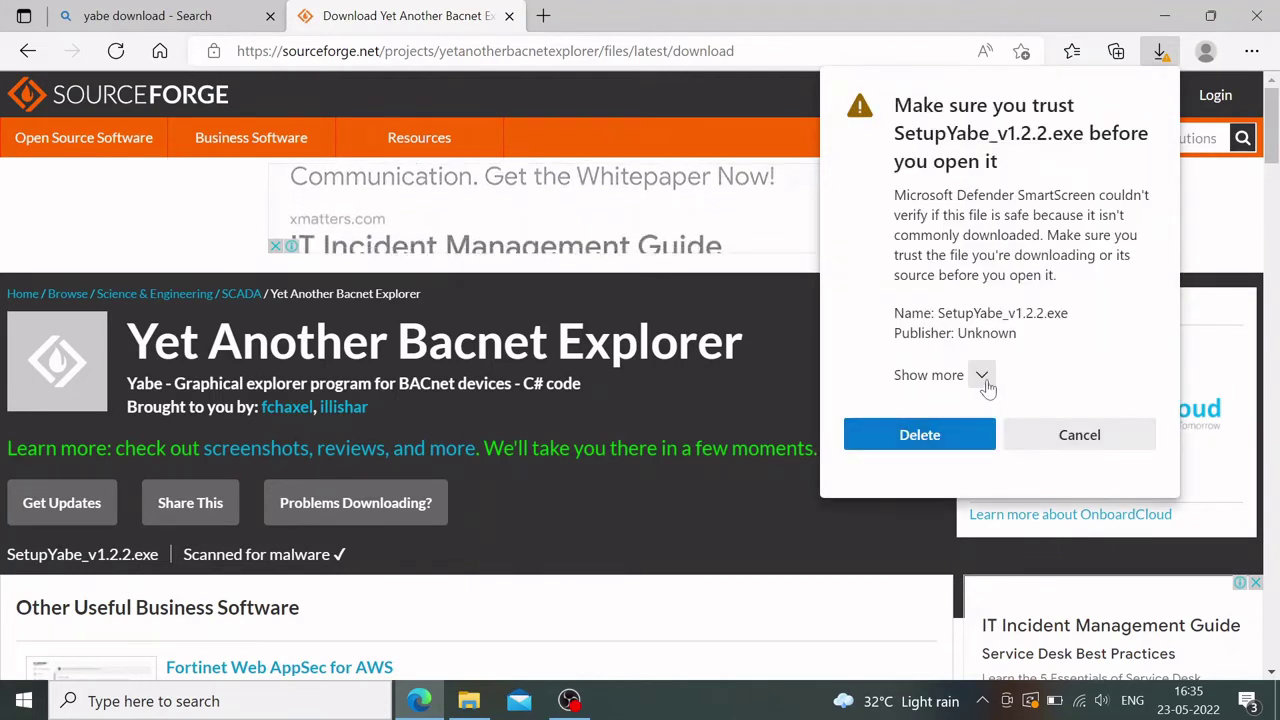
pyautogui.click(985, 385)
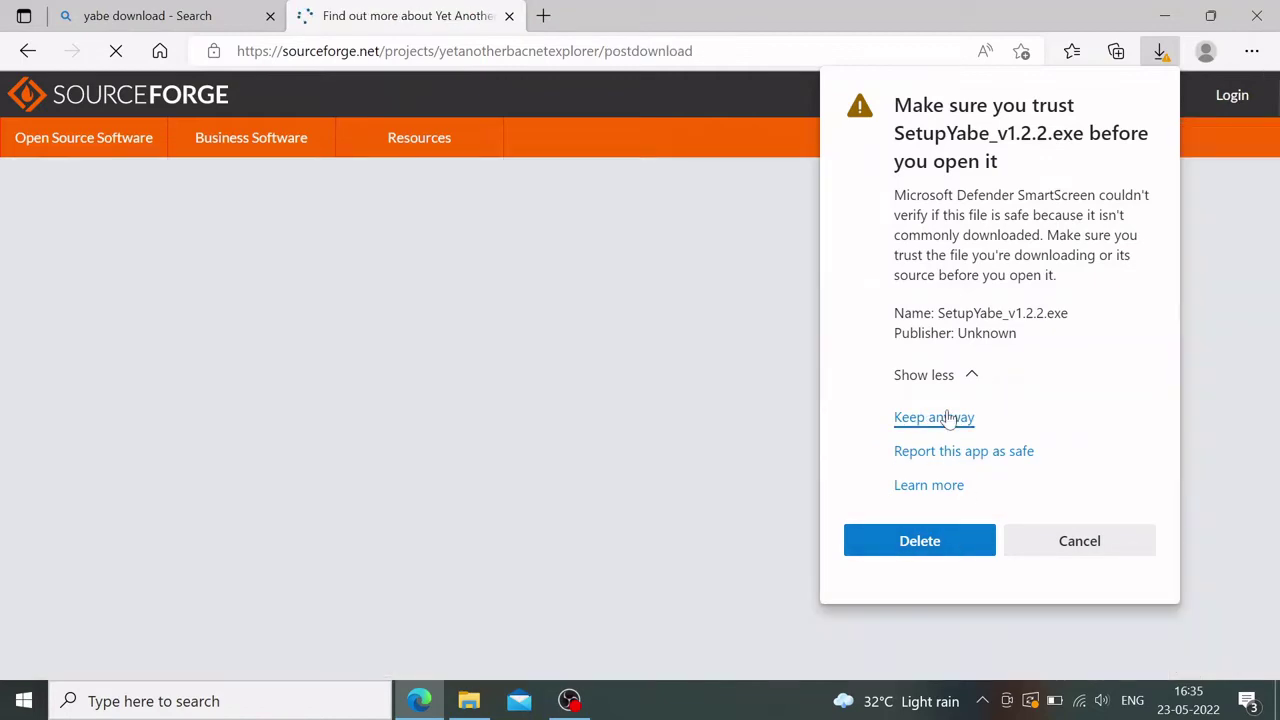
pyautogui.click(934, 417)
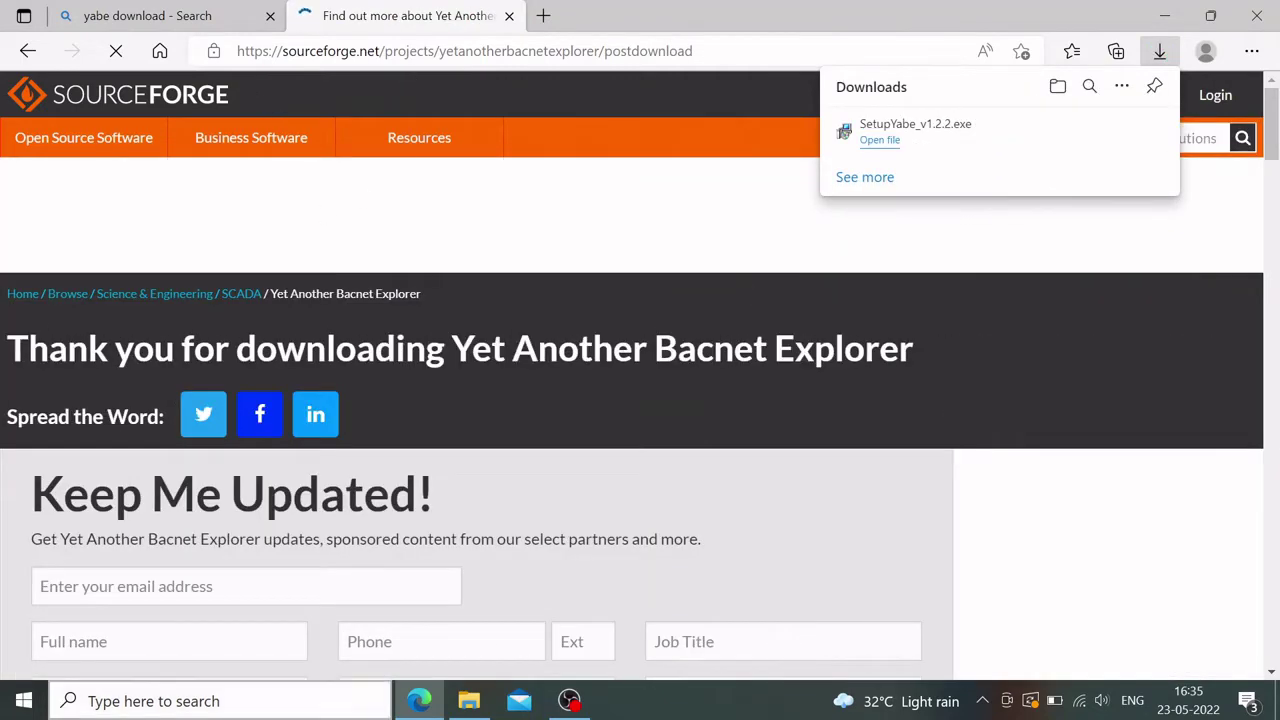
# Find the installed Yabe folder under Windows (C:) > Program Files through a 'yabe' search
pyautogui.click(468, 703)
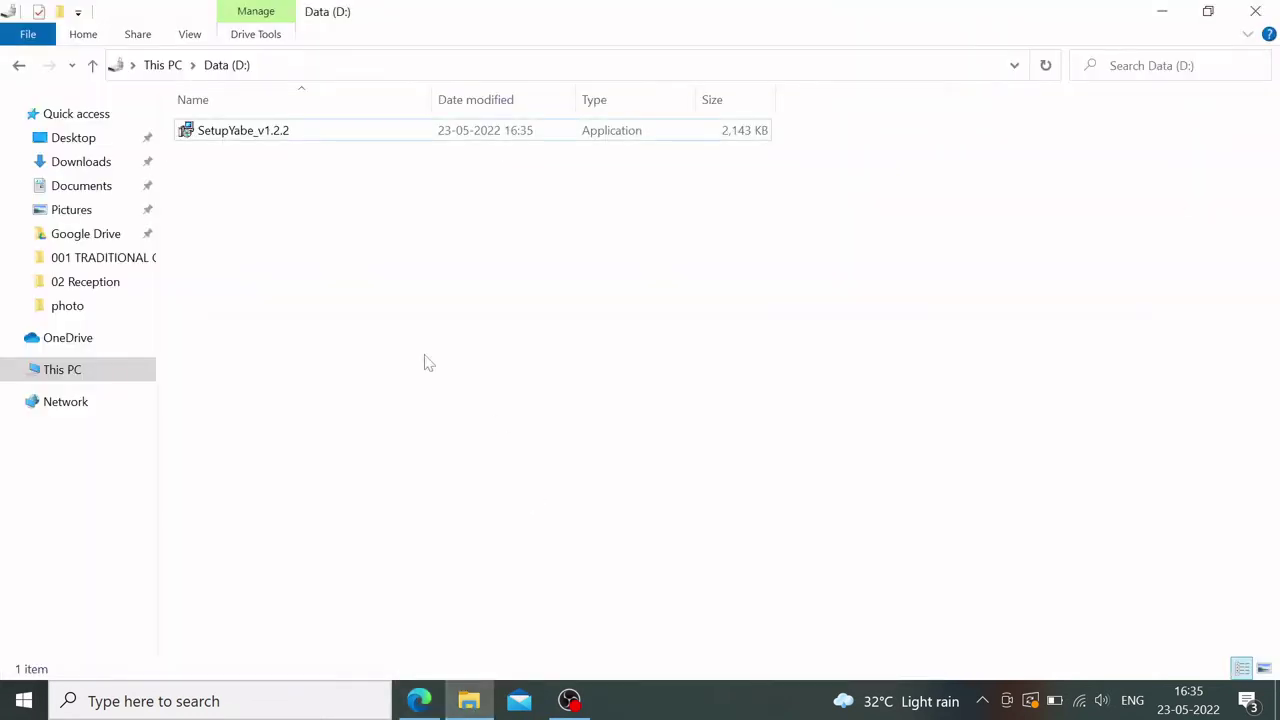
pyautogui.click(232, 131)
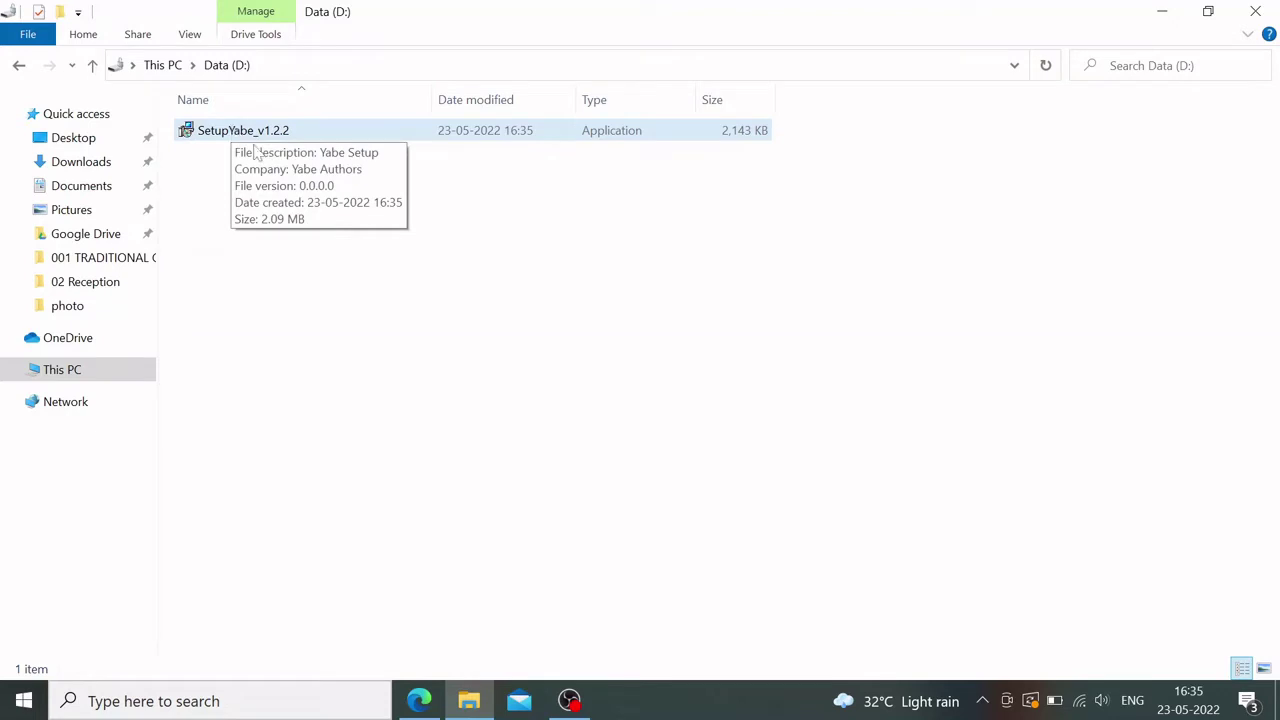
pyautogui.click(256, 152)
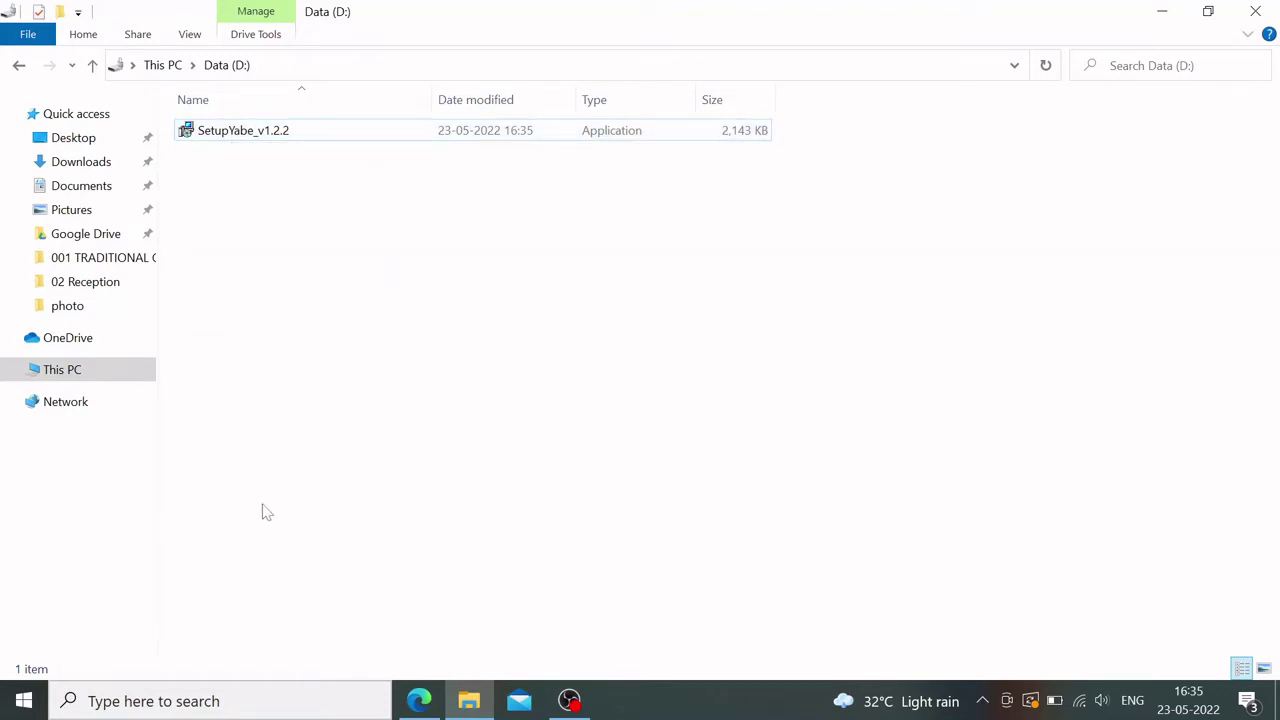
pyautogui.click(22, 700)
pyautogui.write('yabe')
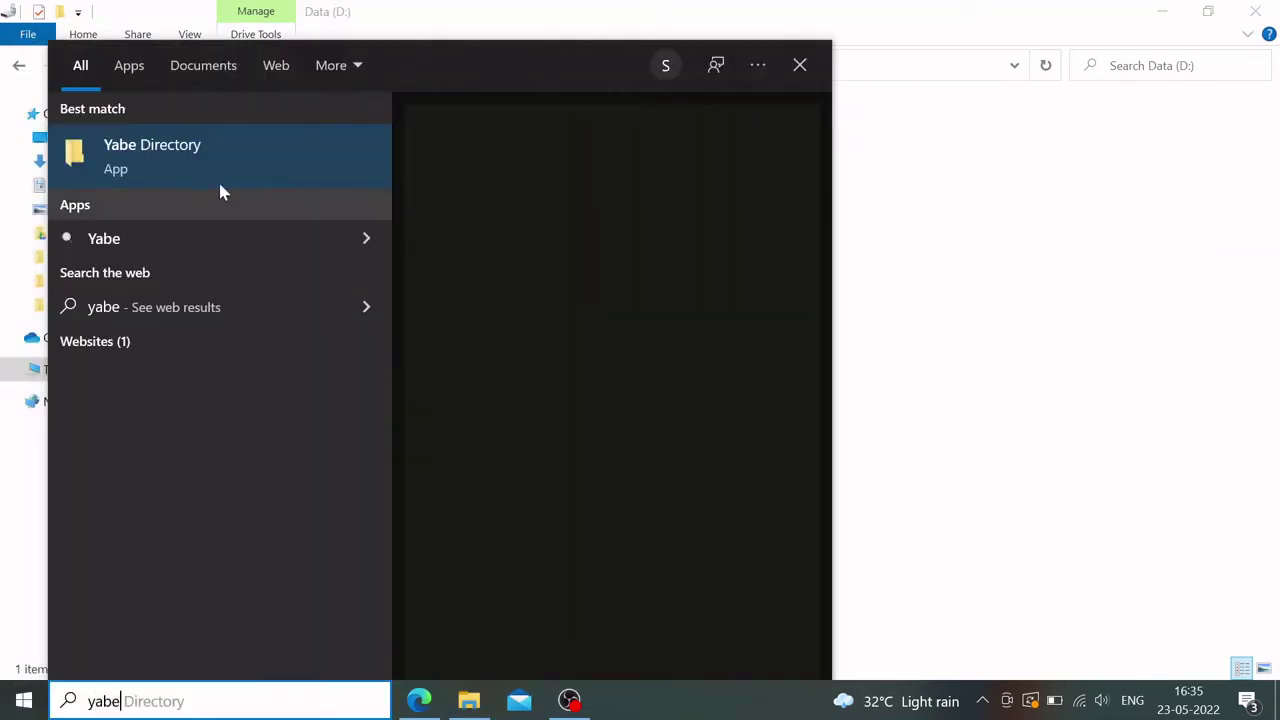
pyautogui.click(195, 183)
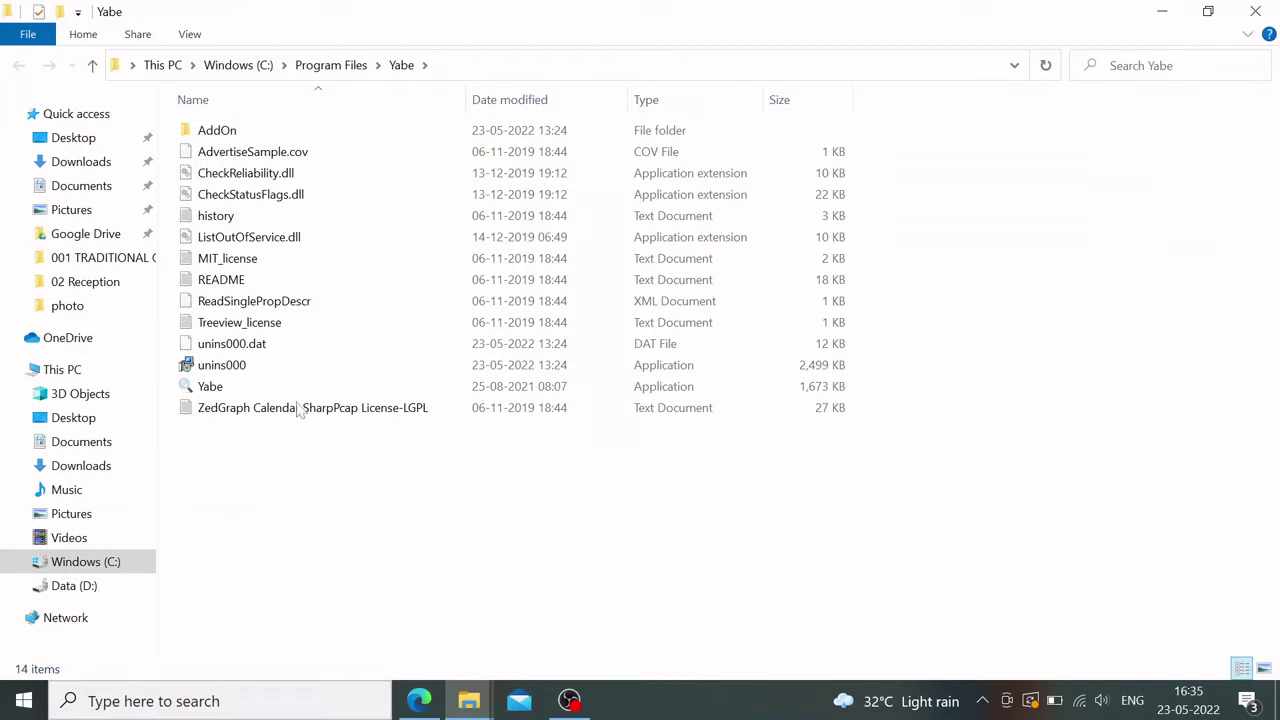
# Launch Yabe.exe from Program Files\Yabe, then return to the Yabe folder window
pyautogui.click(252, 392)
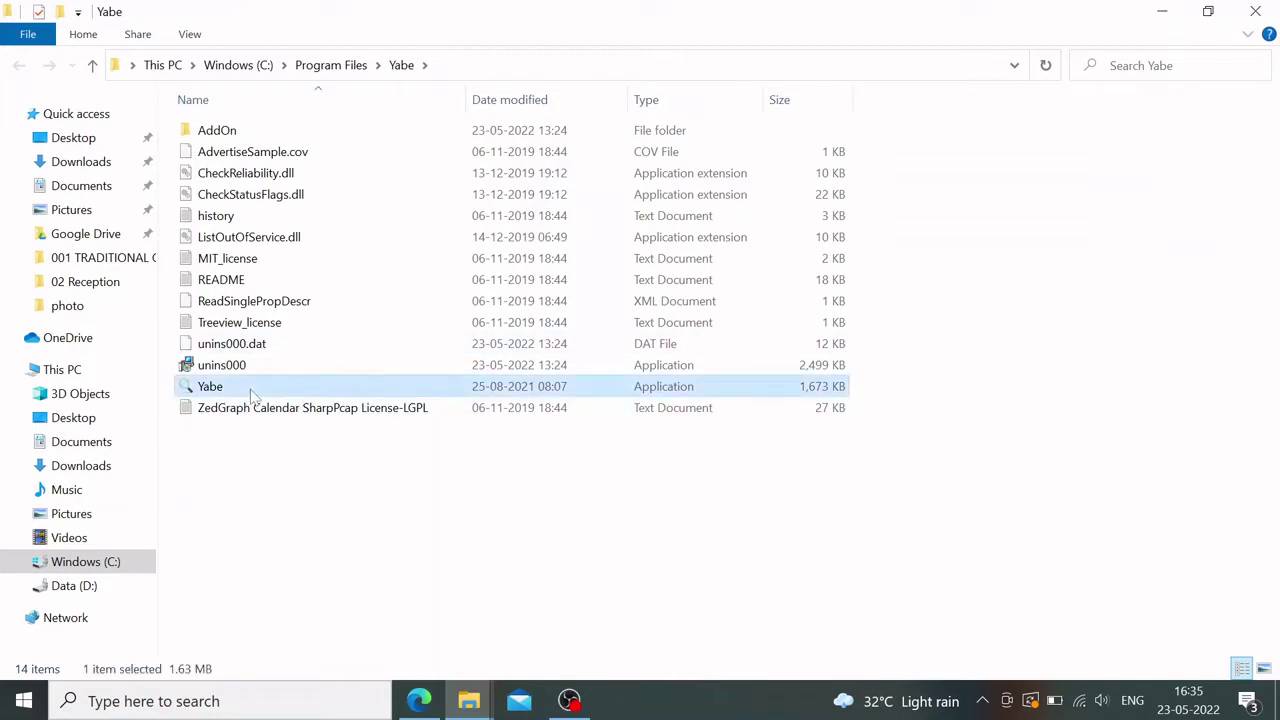
pyautogui.doubleClick(252, 393)
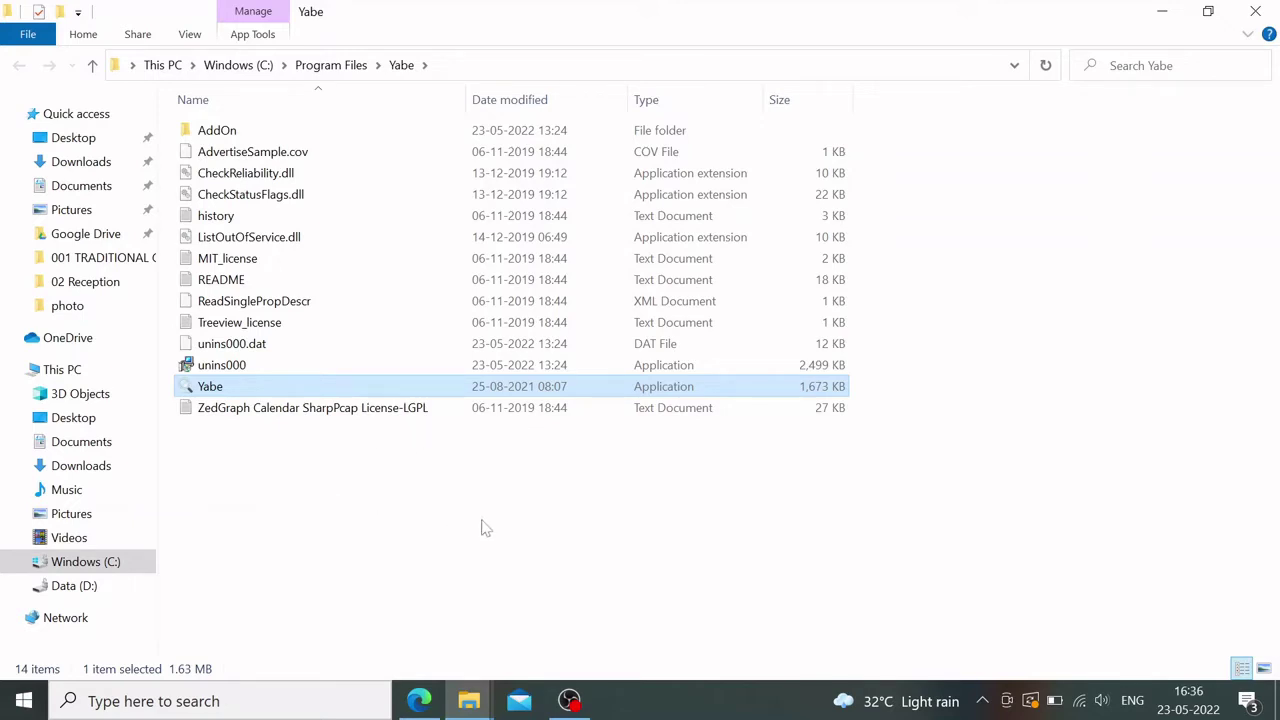
pyautogui.doubleClick(279, 384)
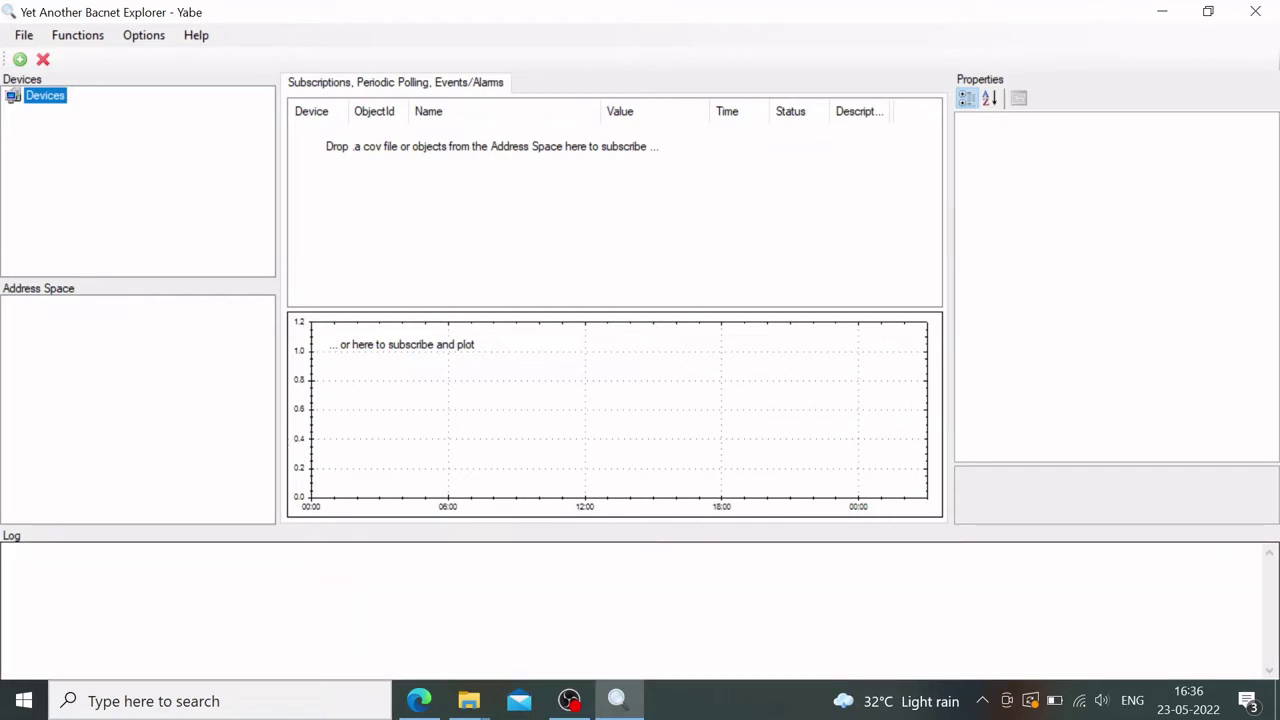
pyautogui.moveTo(480, 703)
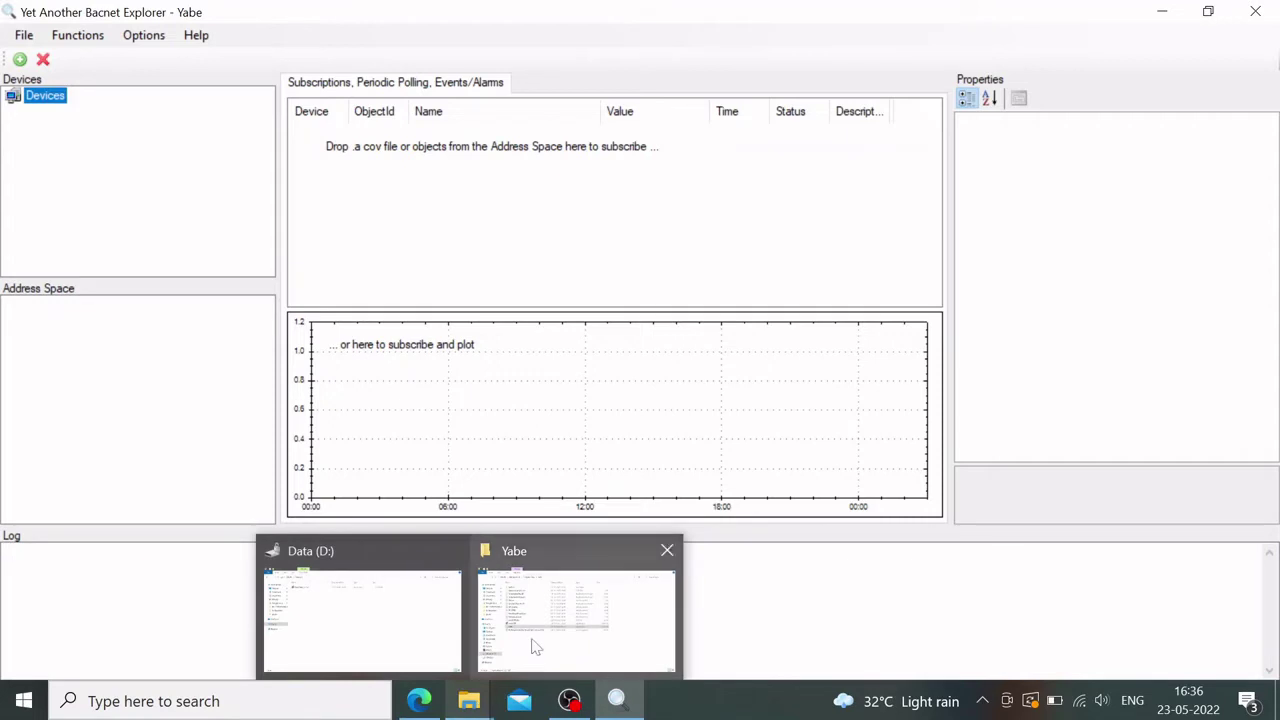
pyautogui.click(535, 647)
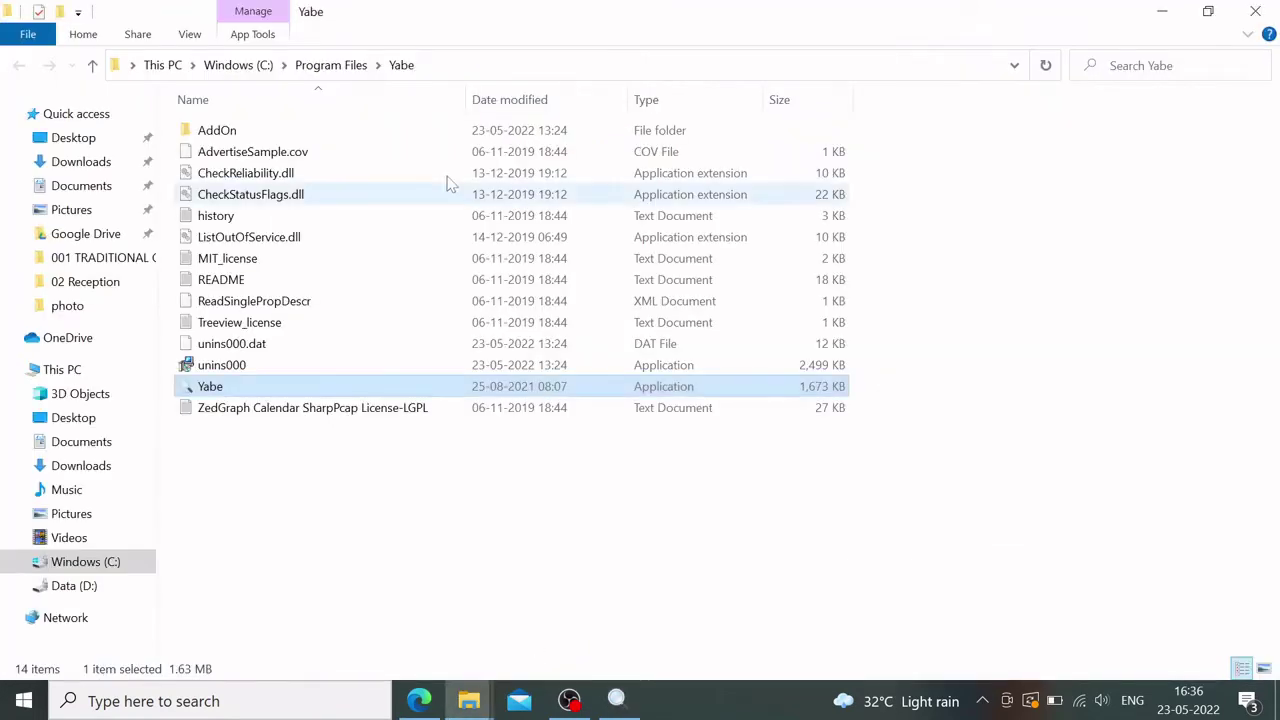
# Launch Bacnet.Room.Simulator from Yabe's AddOn folder
pyautogui.doubleClick(296, 134)
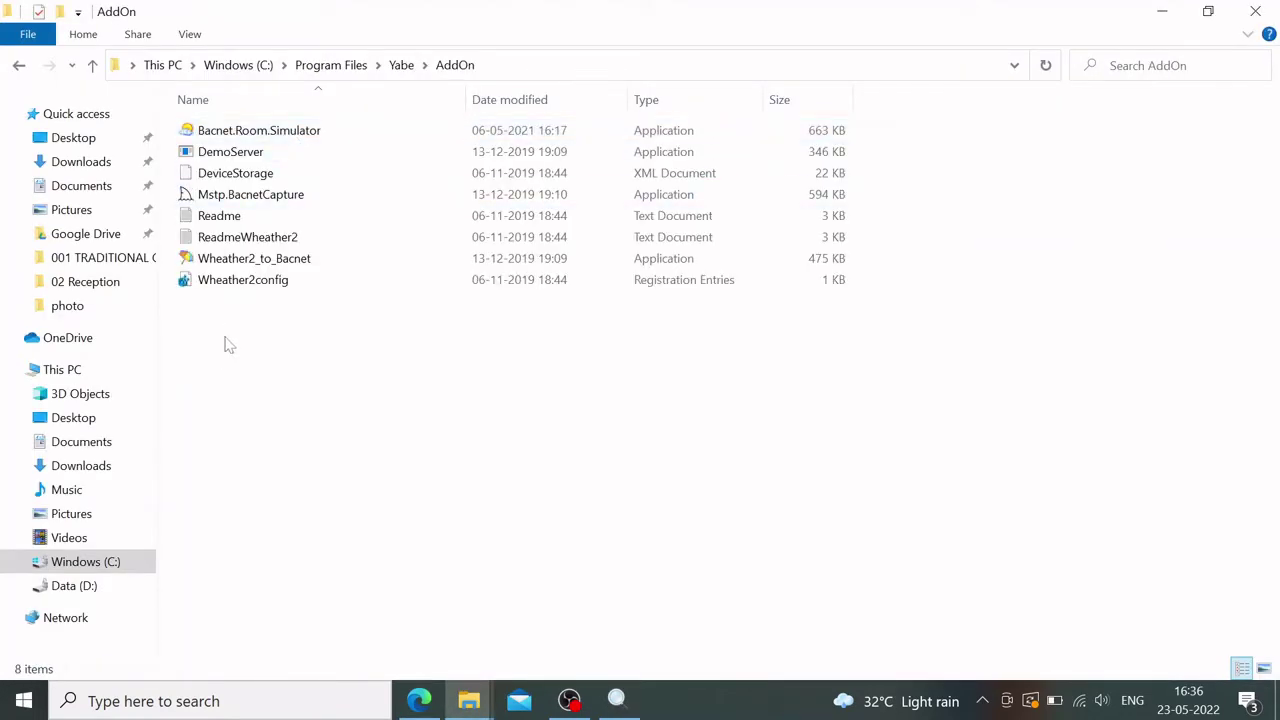
pyautogui.click(262, 138)
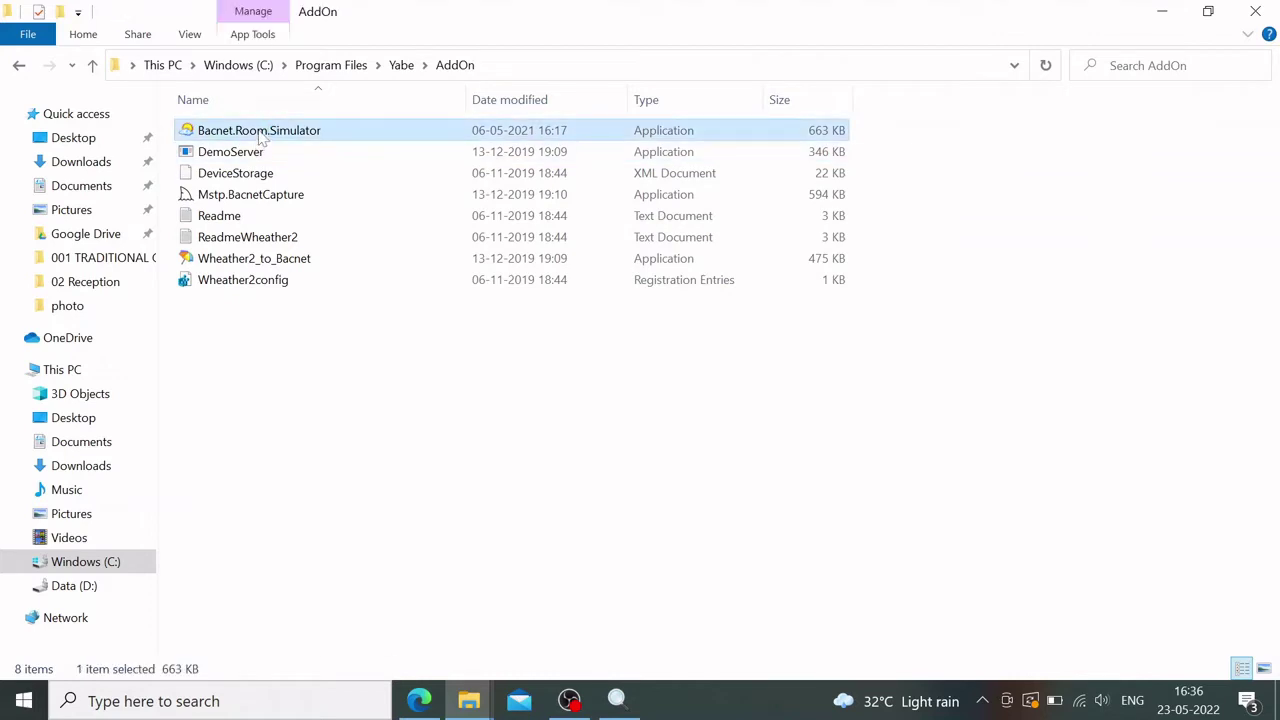
pyautogui.doubleClick(262, 138)
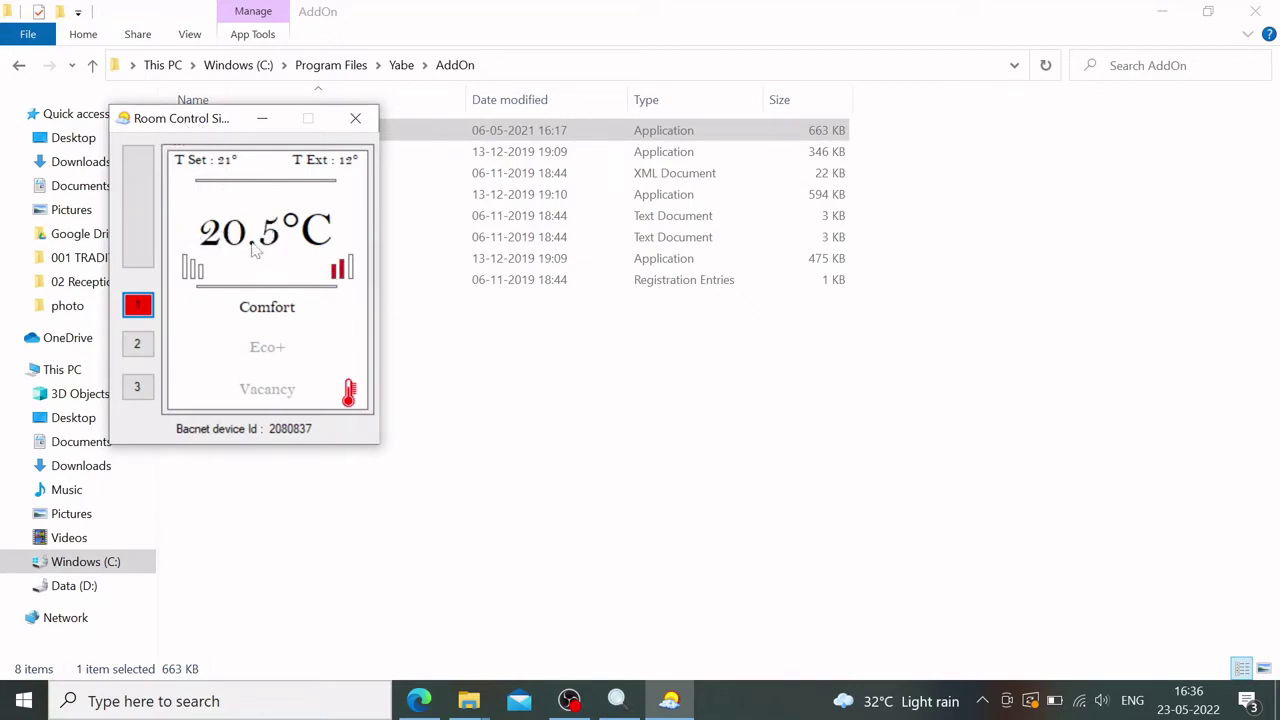
# Try the simulator's Eco+ and Vacancy modes, leaving it in Comfort at setpoint 21°
pyautogui.click(139, 340)
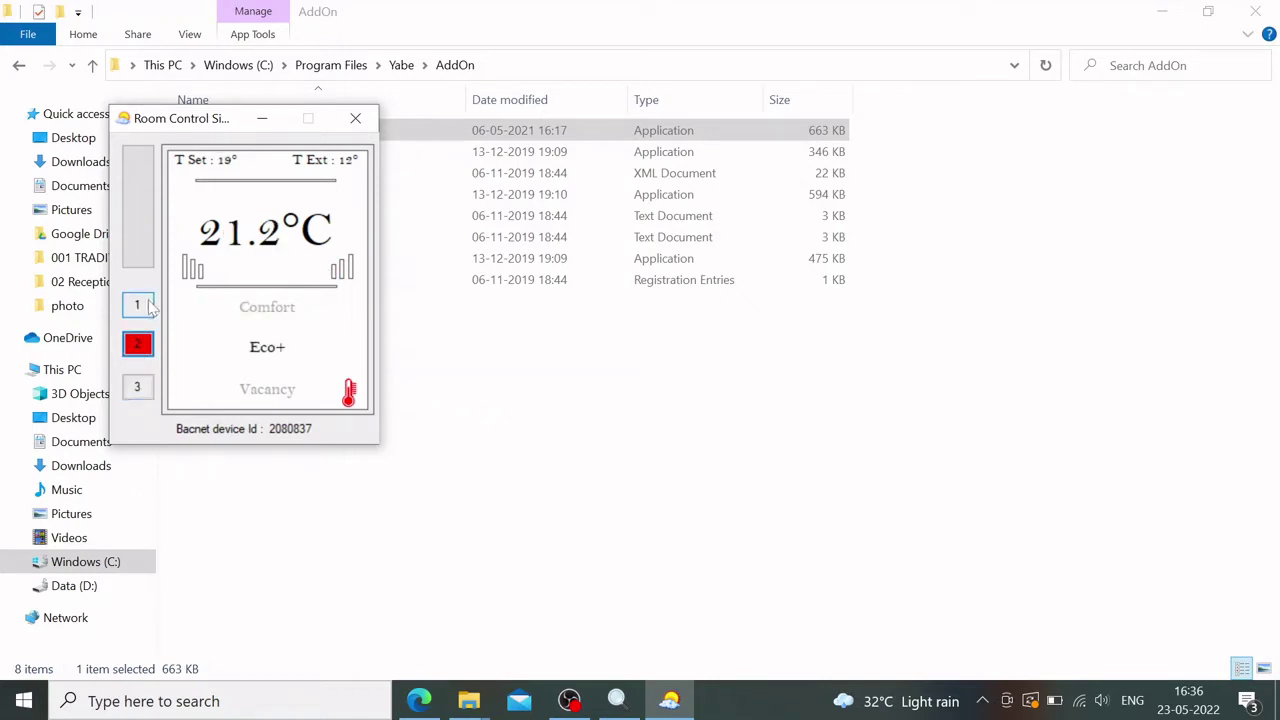
pyautogui.click(136, 386)
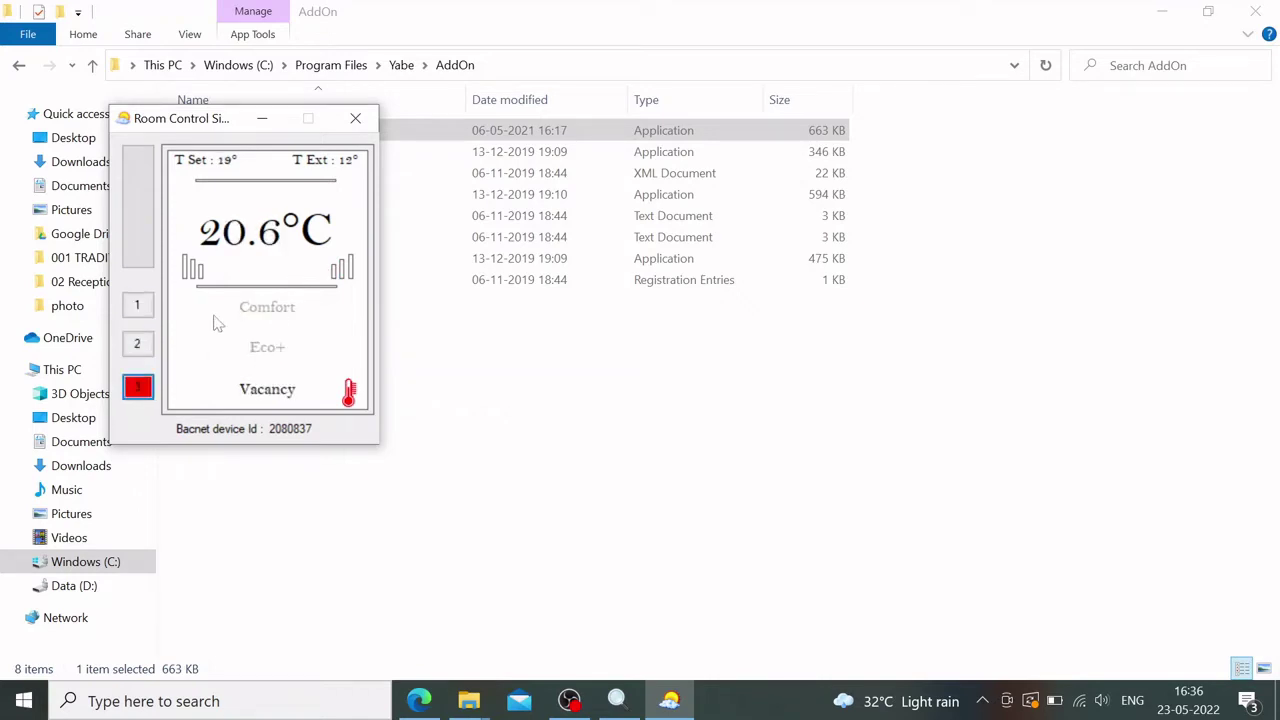
pyautogui.click(137, 345)
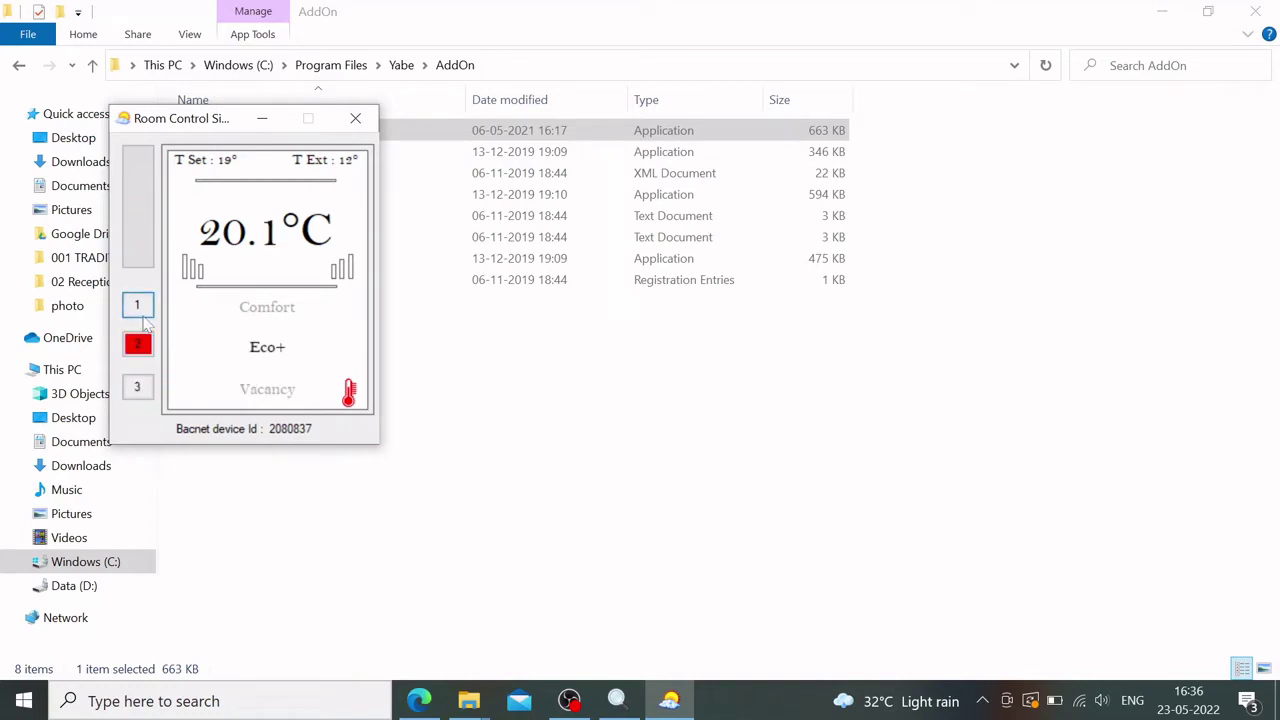
pyautogui.click(137, 305)
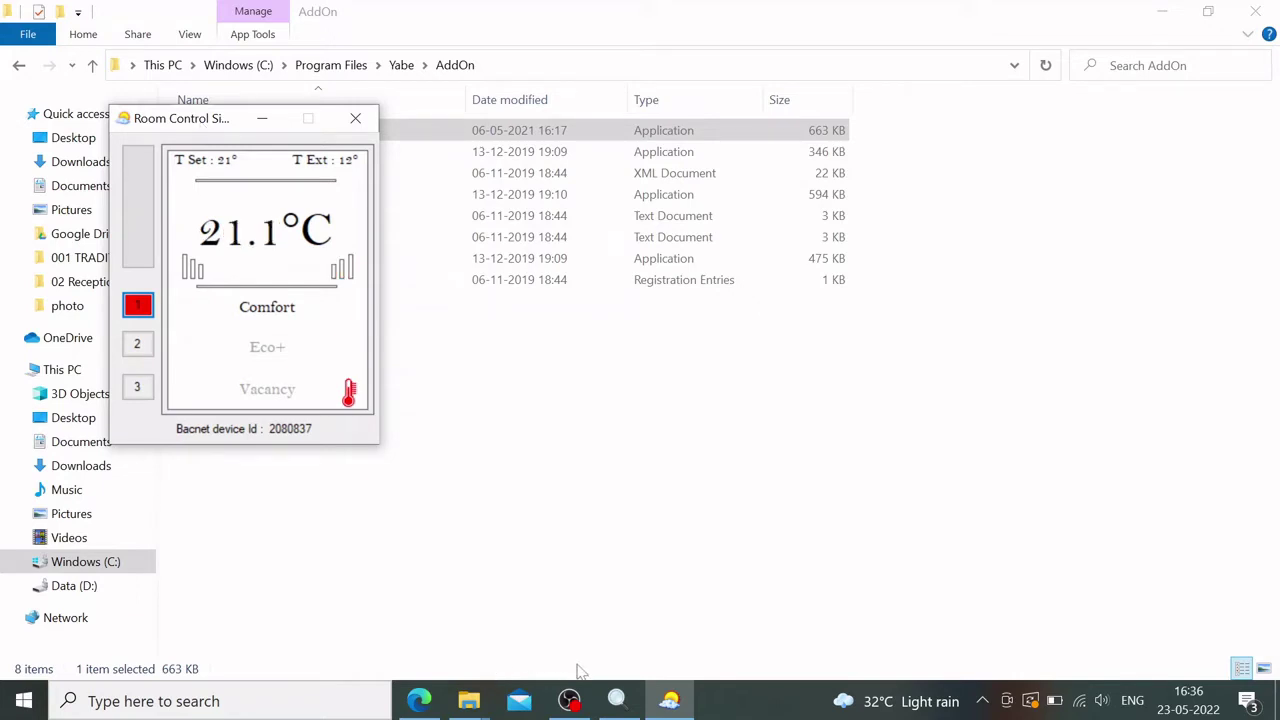
pyautogui.click(617, 700)
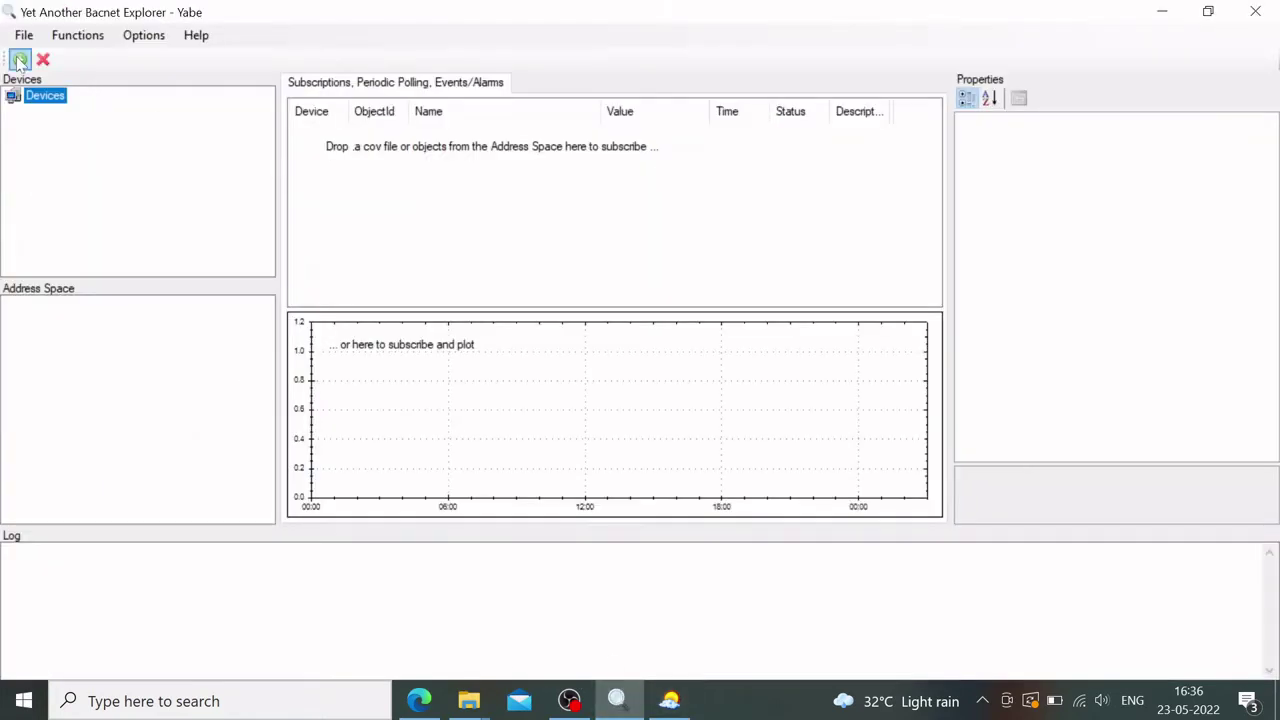
pyautogui.click(20, 61)
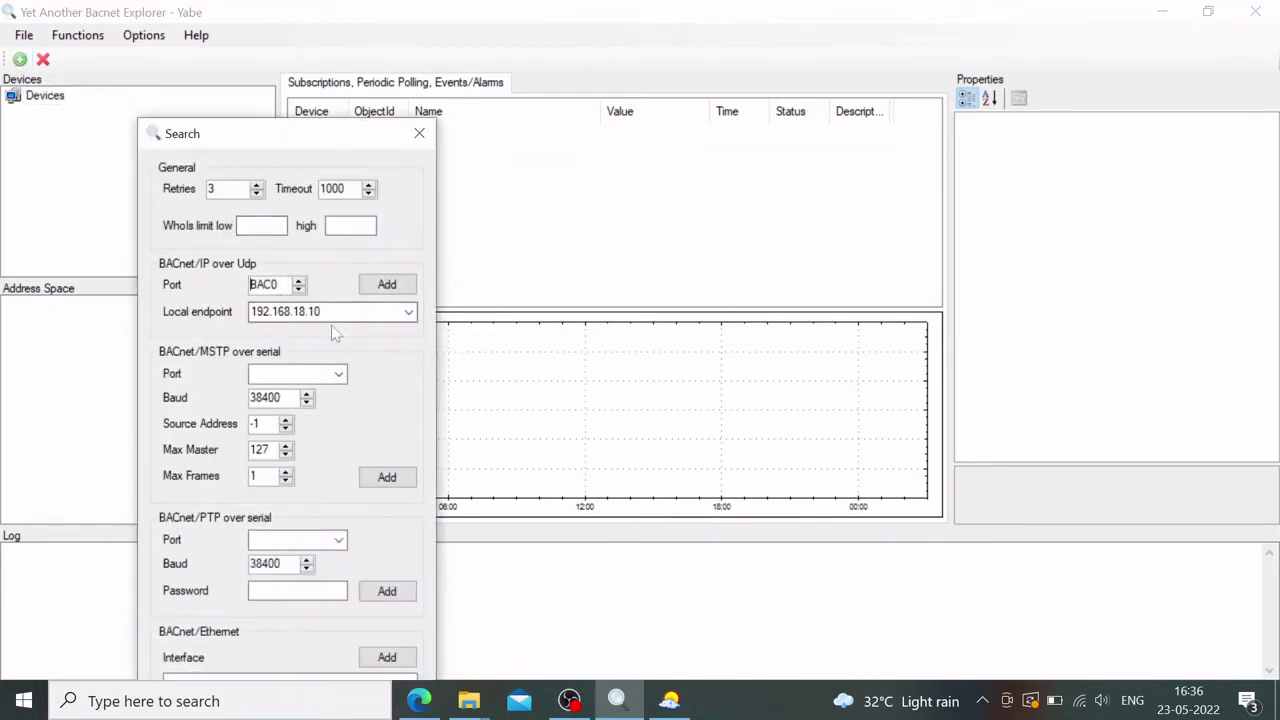
pyautogui.click(408, 311)
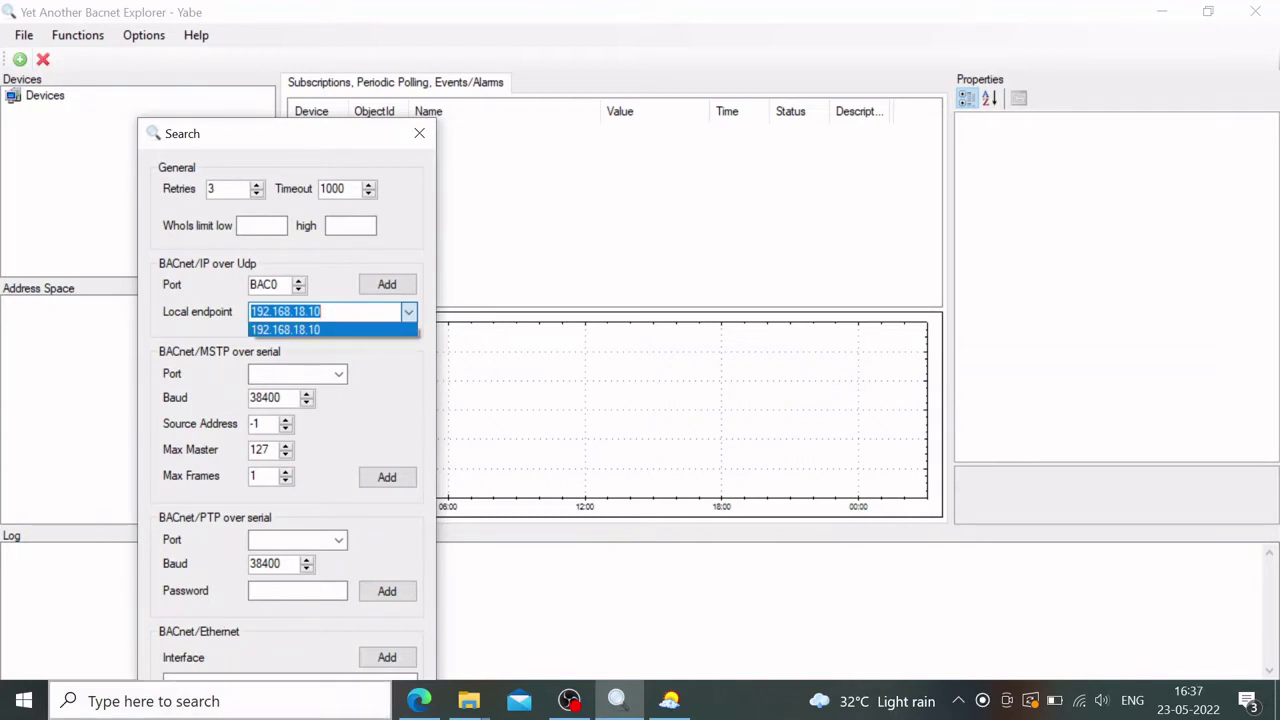
pyautogui.click(183, 701)
# Run ipconfig in Command Prompt to confirm IPv4 address 192.168.18.10, then minimize it
pyautogui.write('cmd')
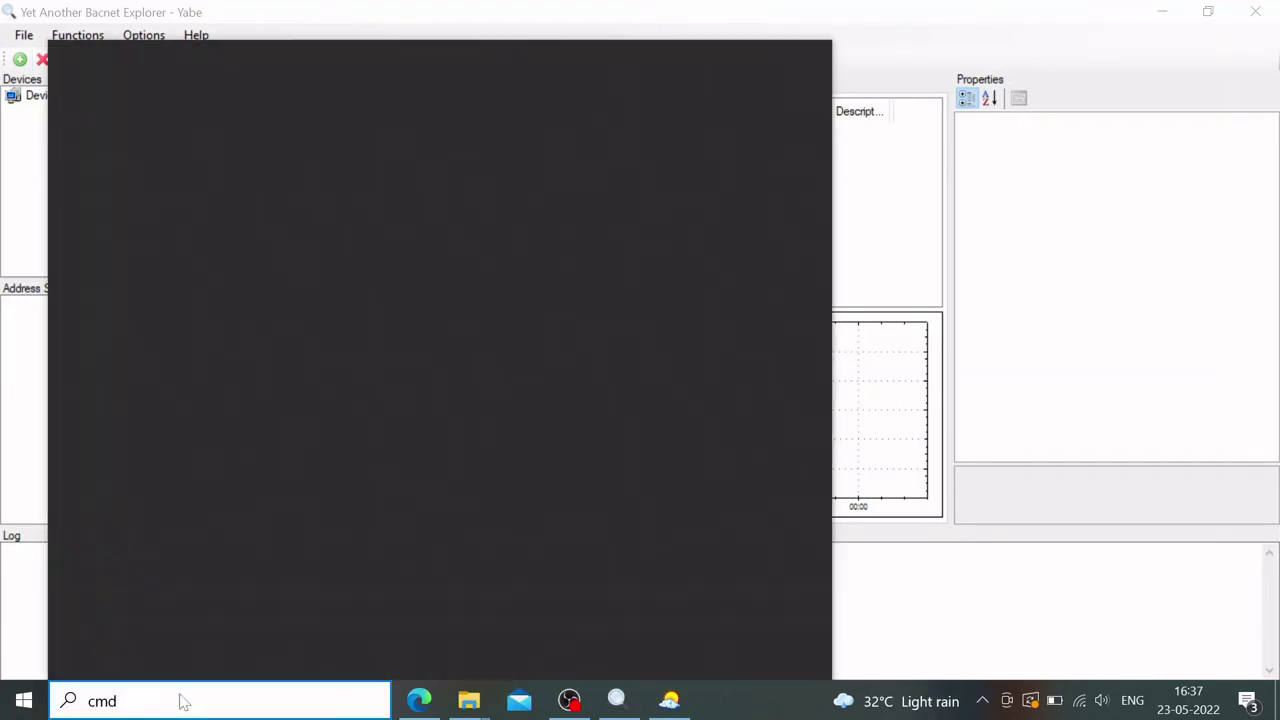
pyautogui.press('Return')
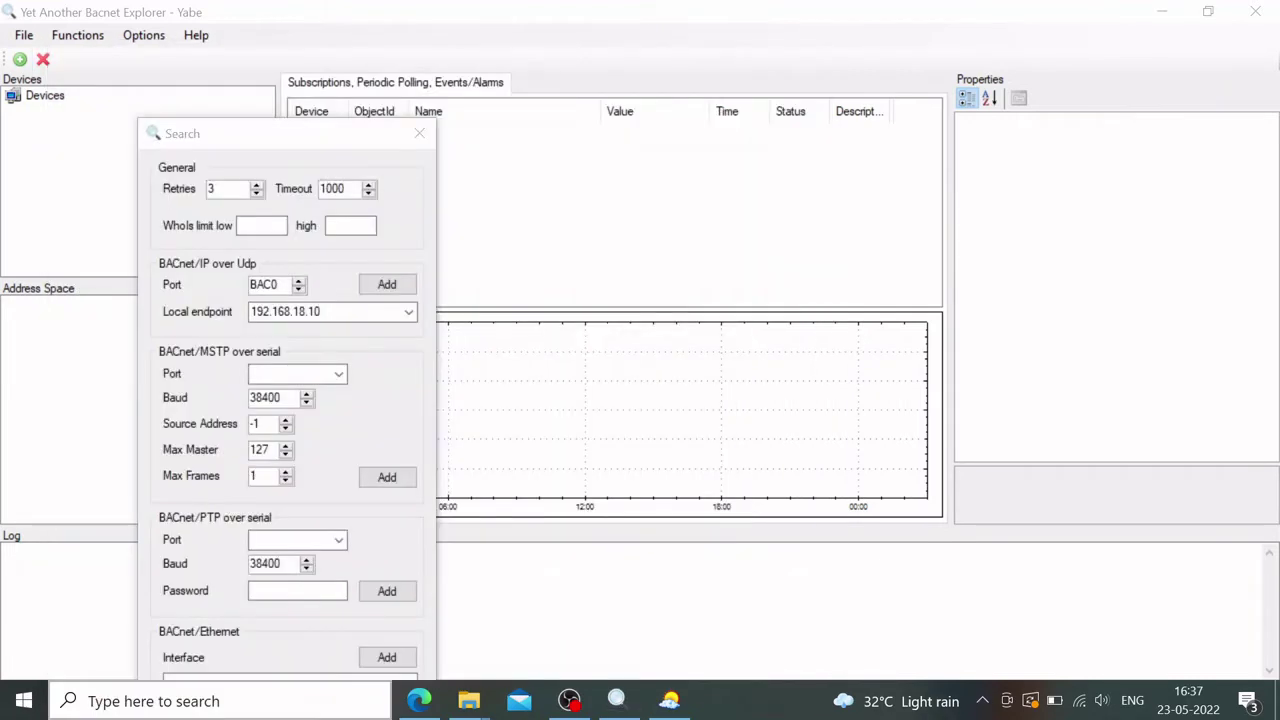
pyautogui.write('ipco')
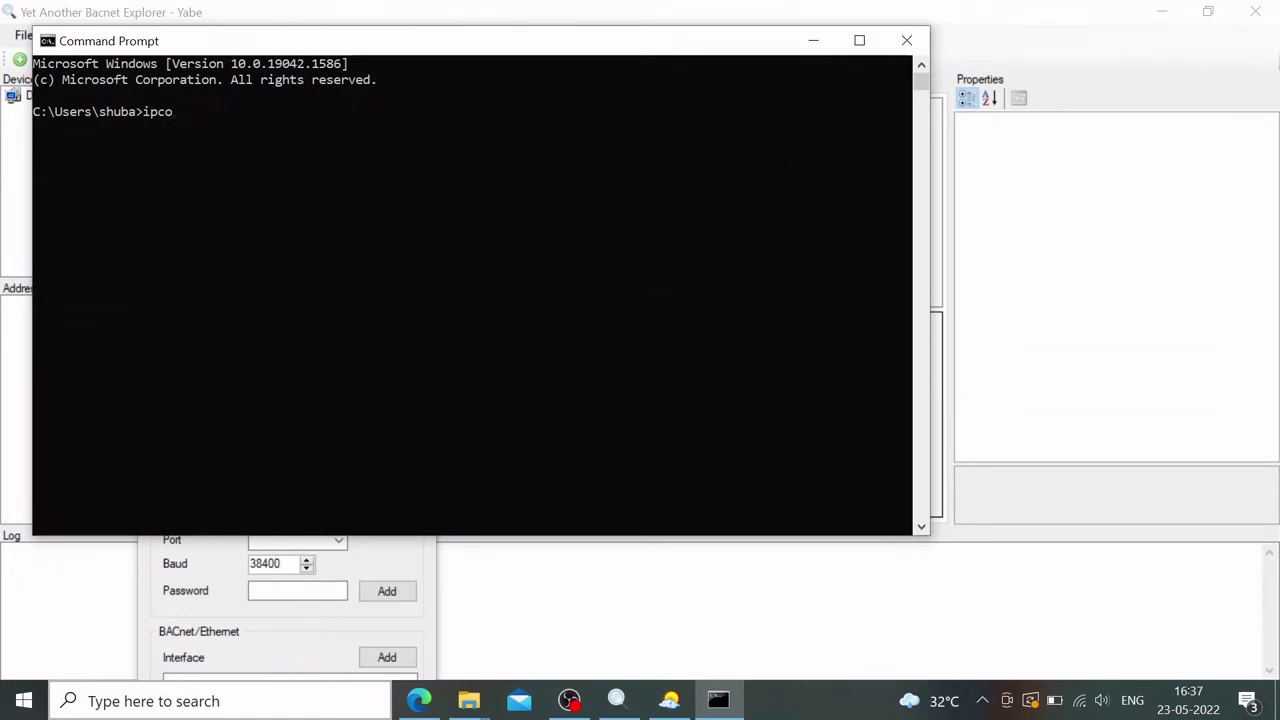
pyautogui.write('nfig')
pyautogui.press('Return')
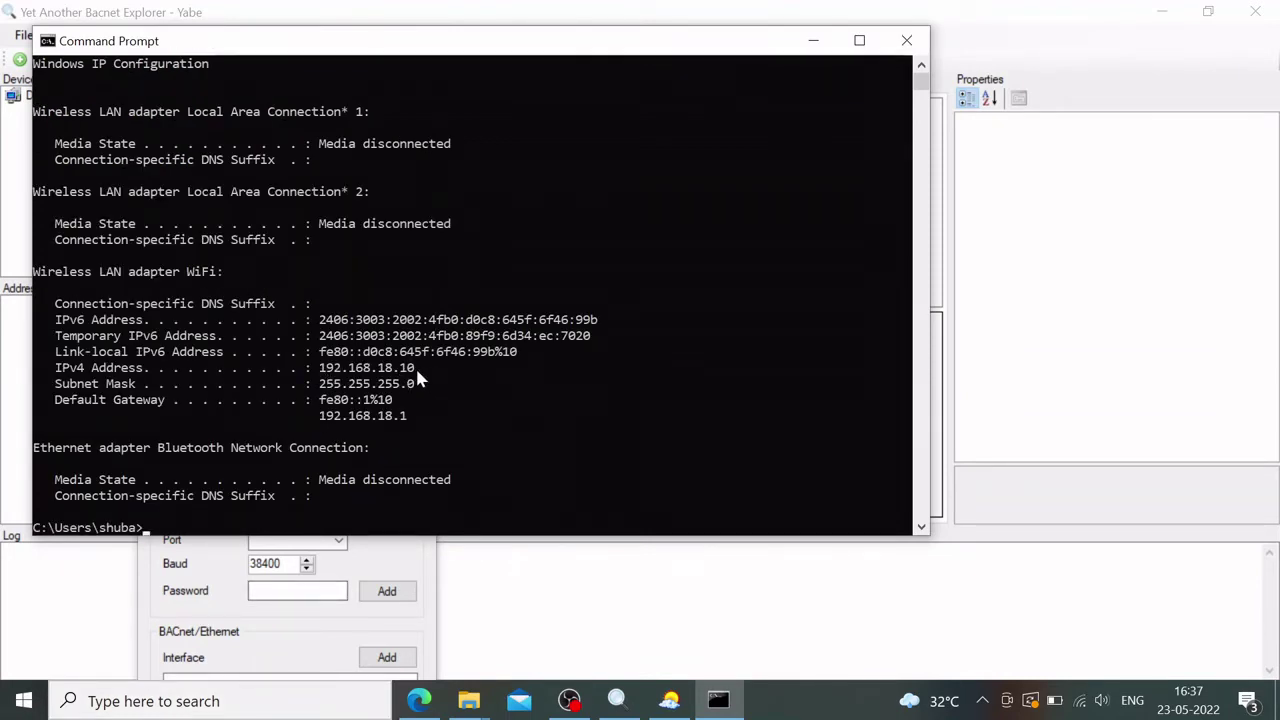
pyautogui.click(814, 42)
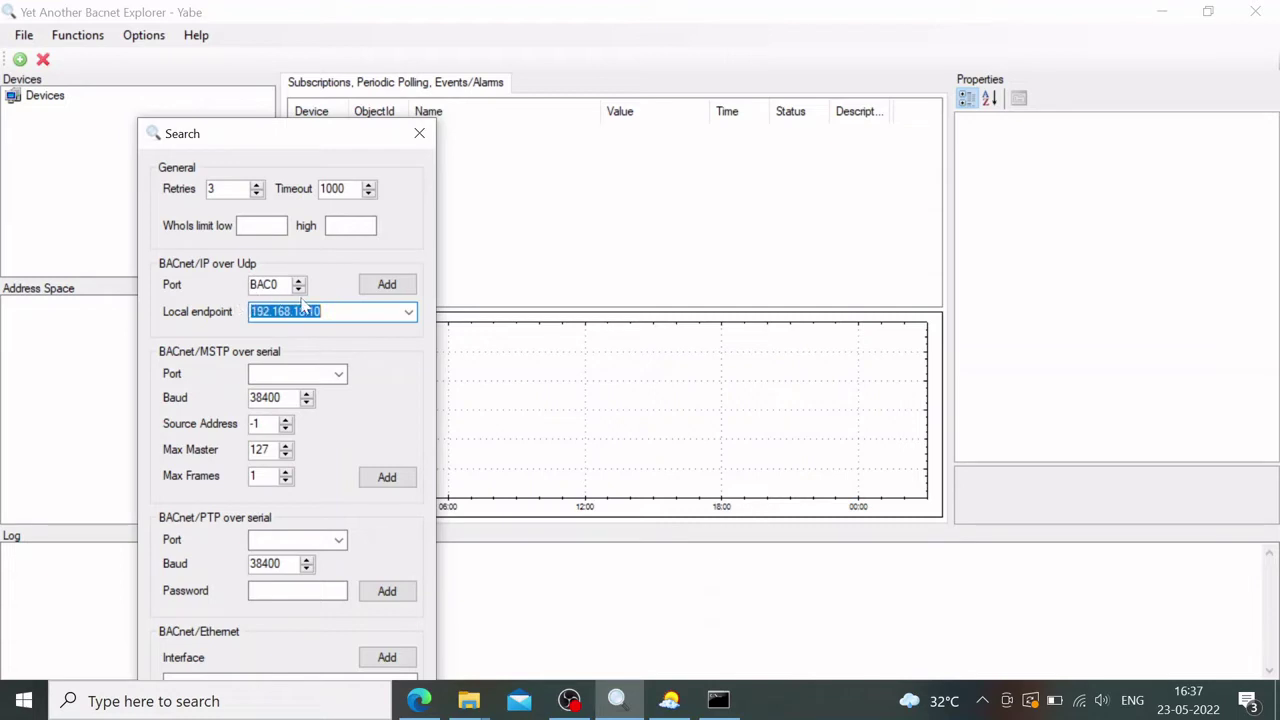
# Discover RoomController.Simulator (device 2080837) over BACnet/IP and load its 15 objects
pyautogui.click(372, 290)
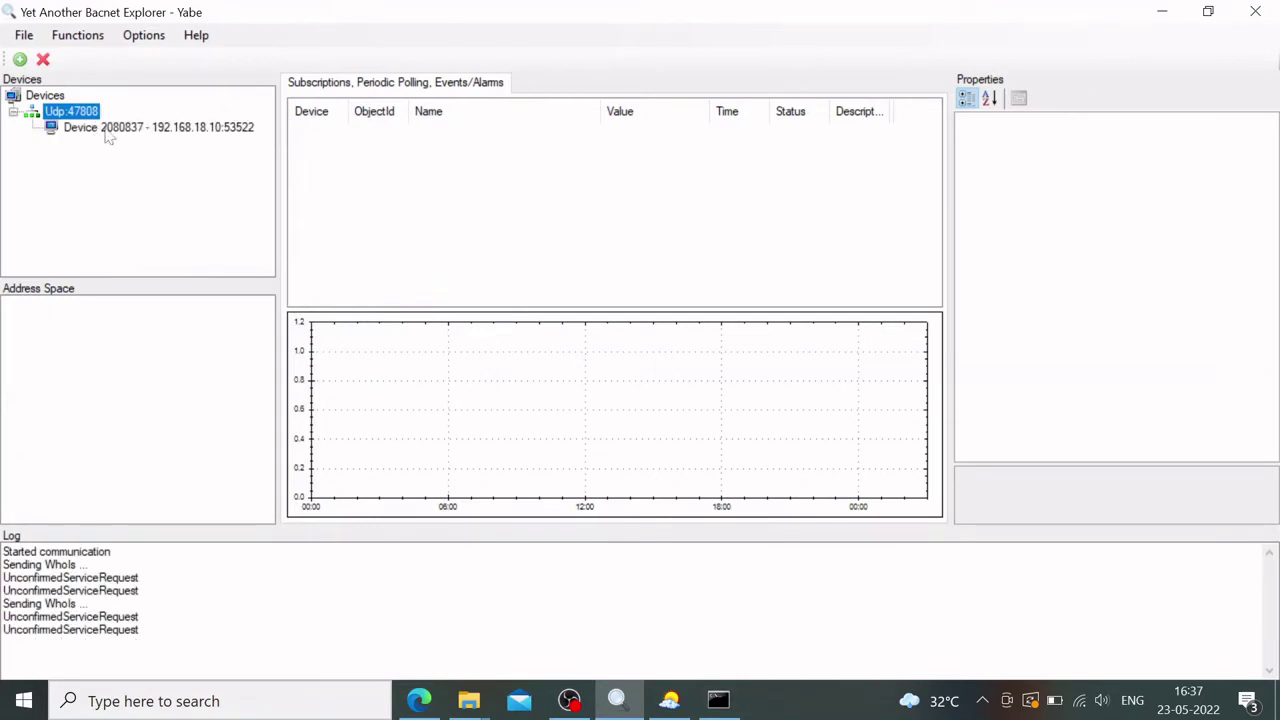
pyautogui.click(106, 132)
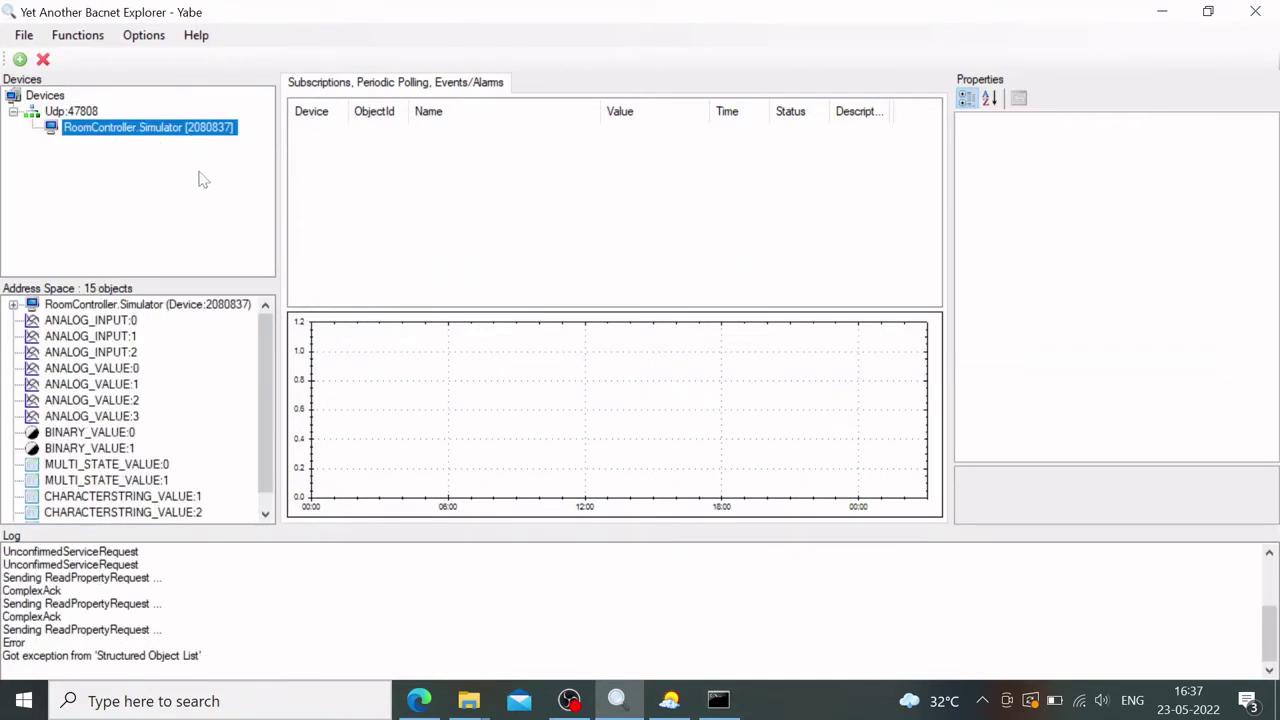
pyautogui.moveTo(669, 700)
# Subscribe to analog inputs 0–2: Temperature.Indoor, Temperature.Water and Temperature.Outdoor
pyautogui.click(68, 321)
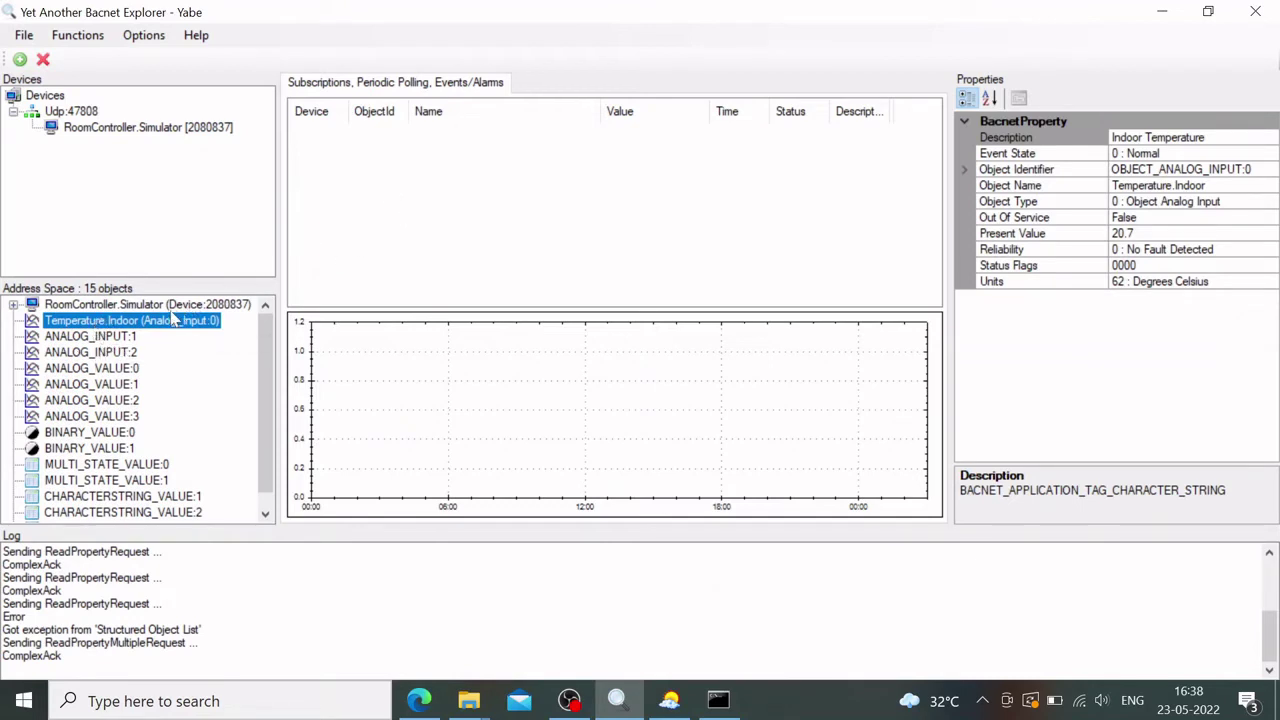
pyautogui.moveTo(167, 324); pyautogui.dragTo(400, 180)
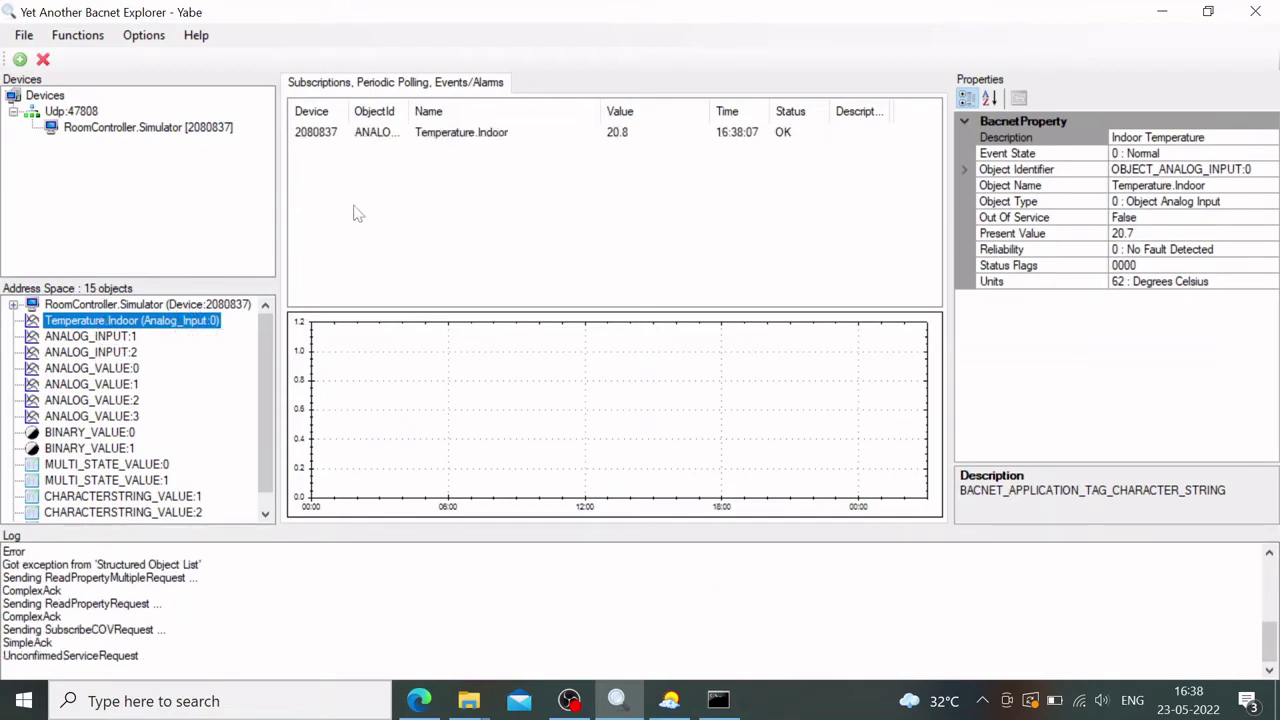
pyautogui.click(105, 338)
pyautogui.moveTo(105, 340); pyautogui.dragTo(432, 216)
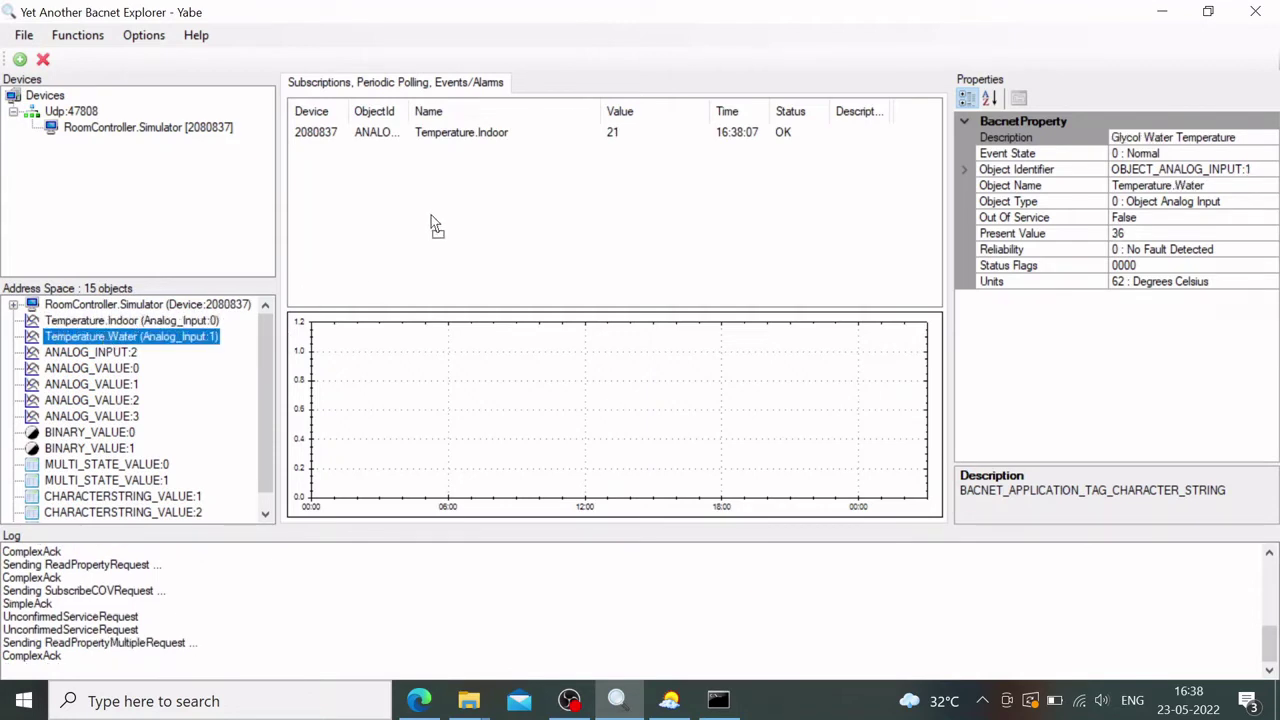
pyautogui.click(118, 356)
pyautogui.moveTo(118, 356); pyautogui.dragTo(517, 191)
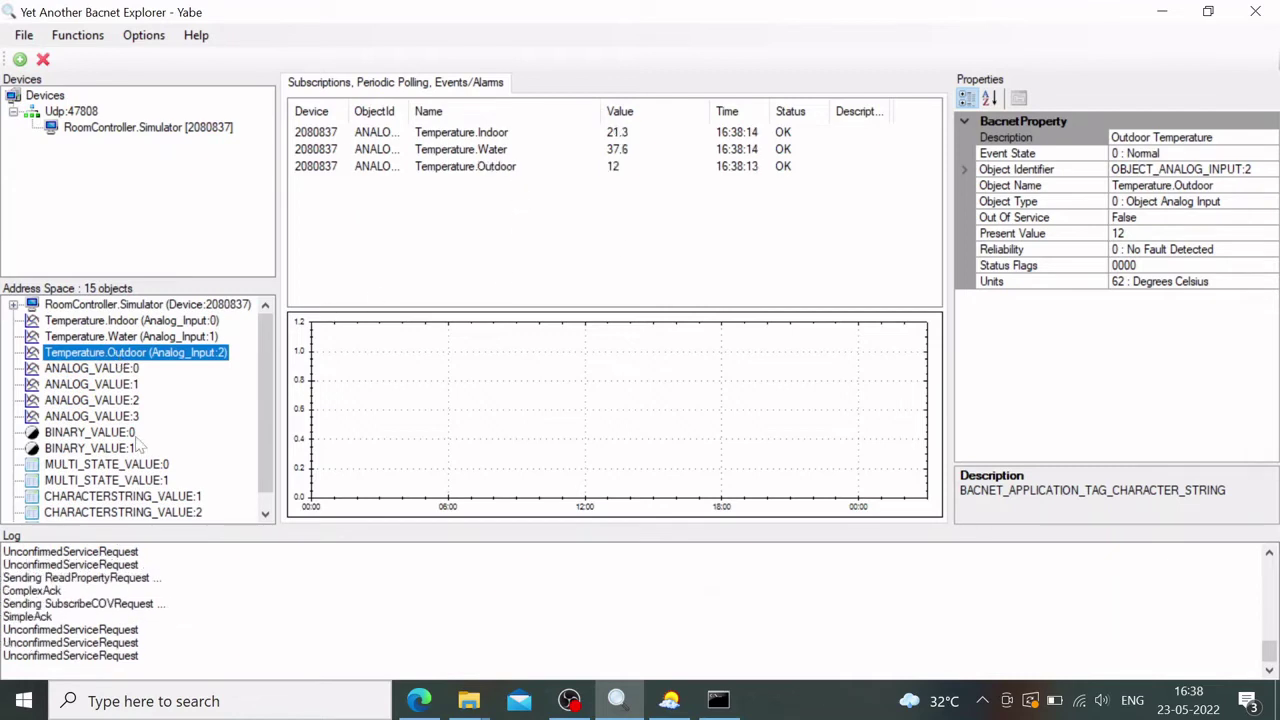
# Inspect the Temperature.Indoor subscription and collapse its BacnetProperty property group
pyautogui.scroll(-1, 138, 445)
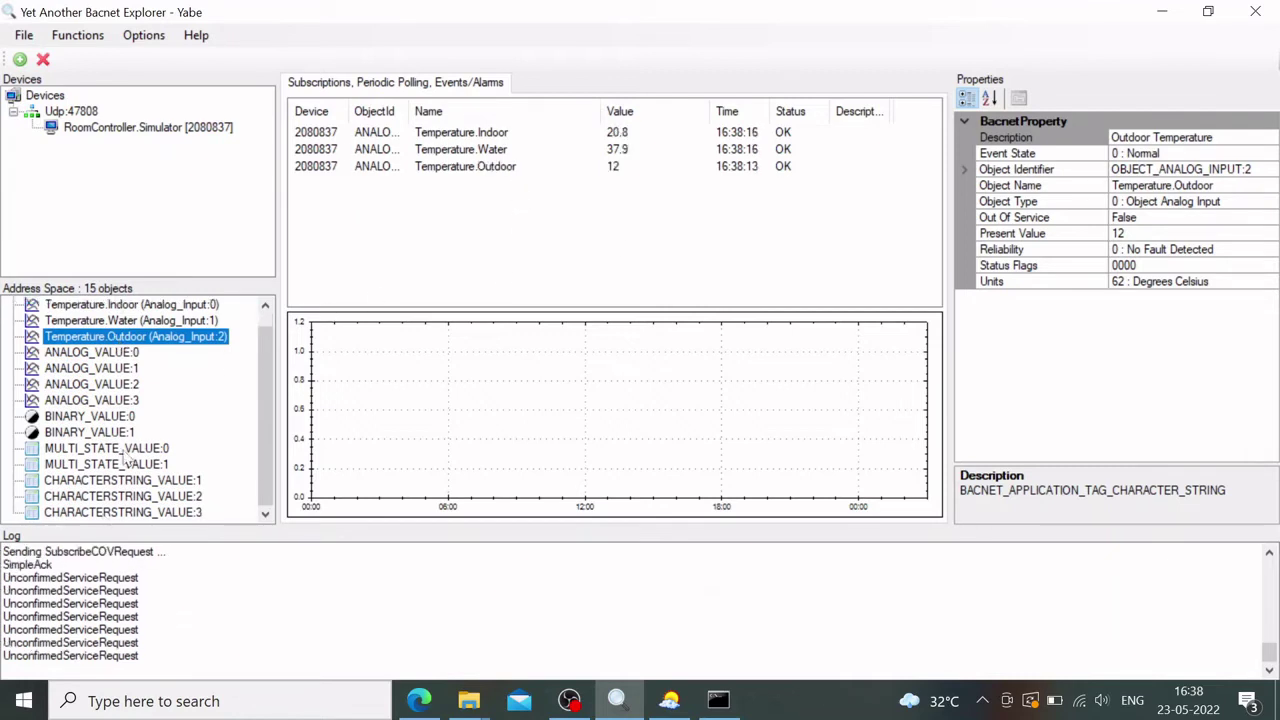
pyautogui.scroll(1, 127, 462)
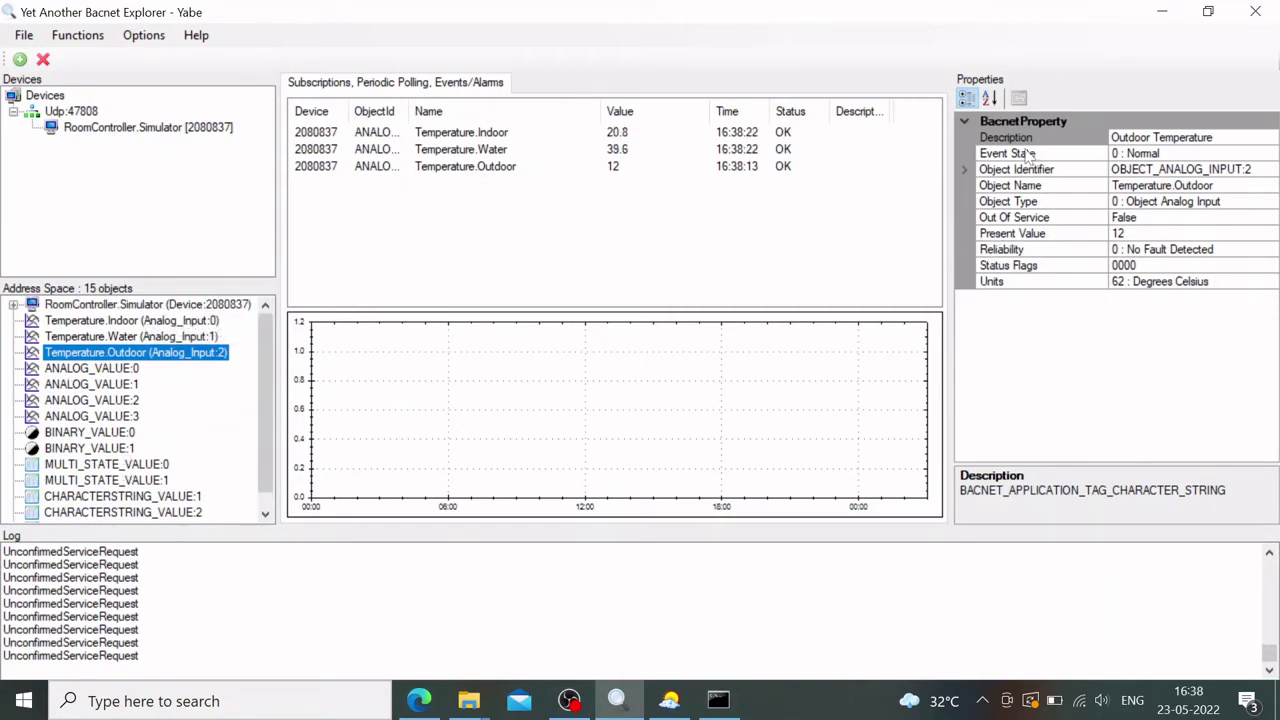
pyautogui.click(397, 134)
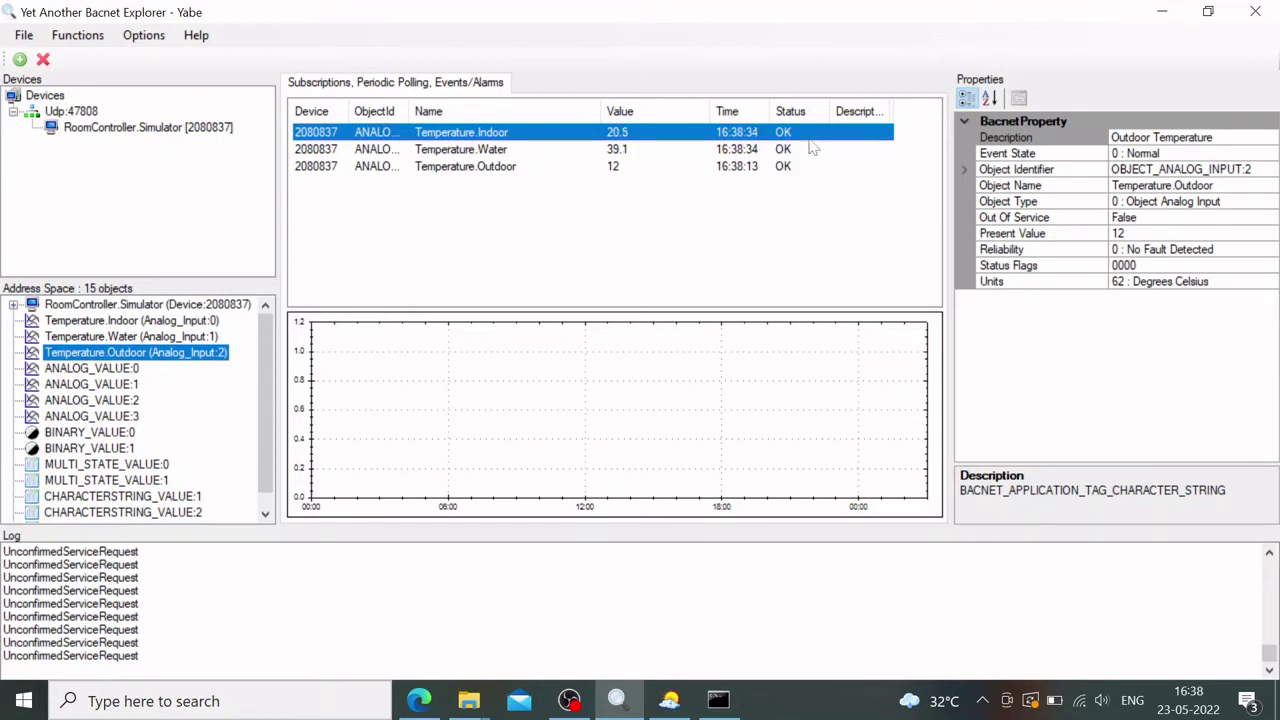
pyautogui.click(966, 121)
# Select Temperature.Outdoor and widen the ObjectId column of the monitored temperature list
pyautogui.click(966, 121)
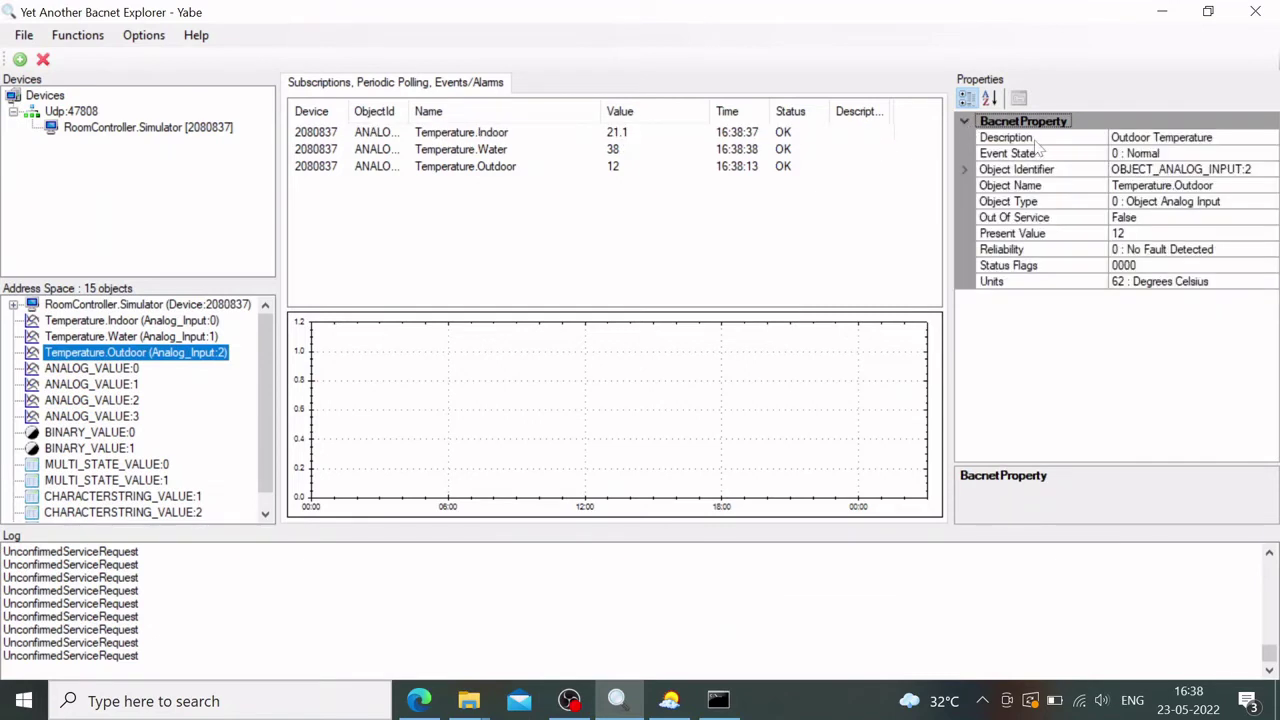
pyautogui.click(505, 170)
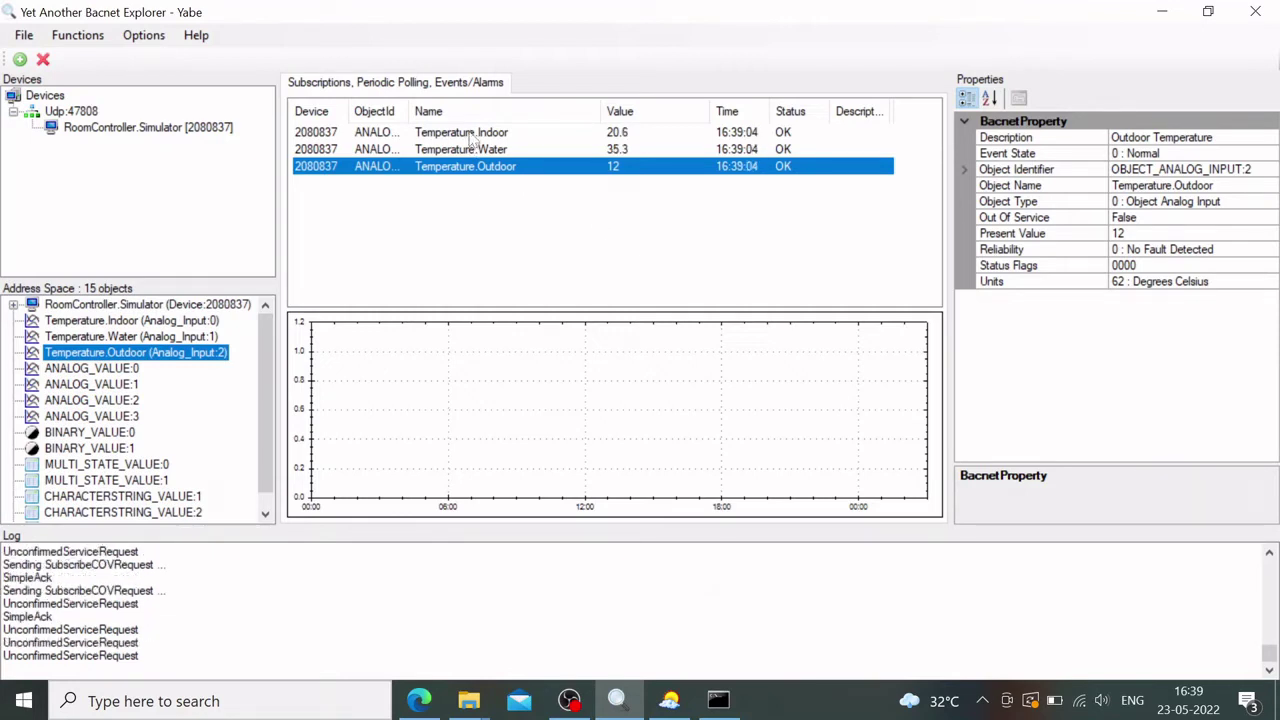
pyautogui.moveTo(411, 111); pyautogui.dragTo(482, 120)
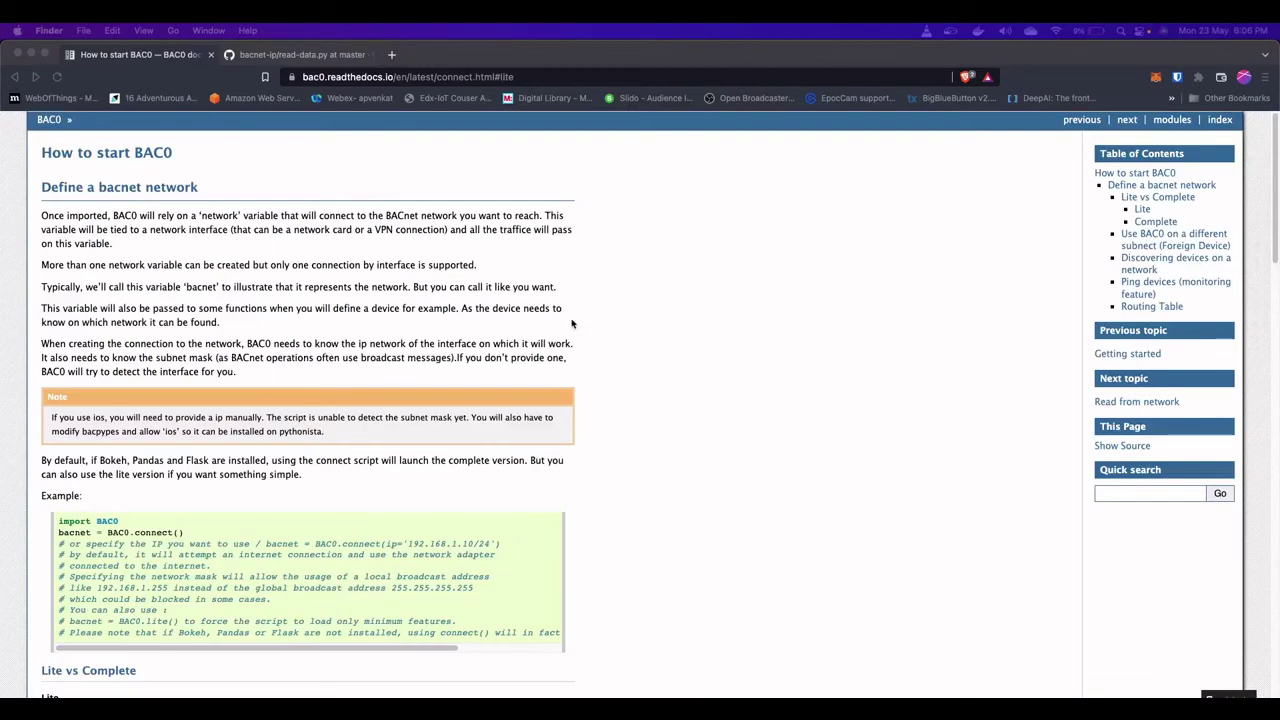
# Bring the BAC0 documentation forward and scroll through the 'How to start BAC0' section
pyautogui.click(540, 322)
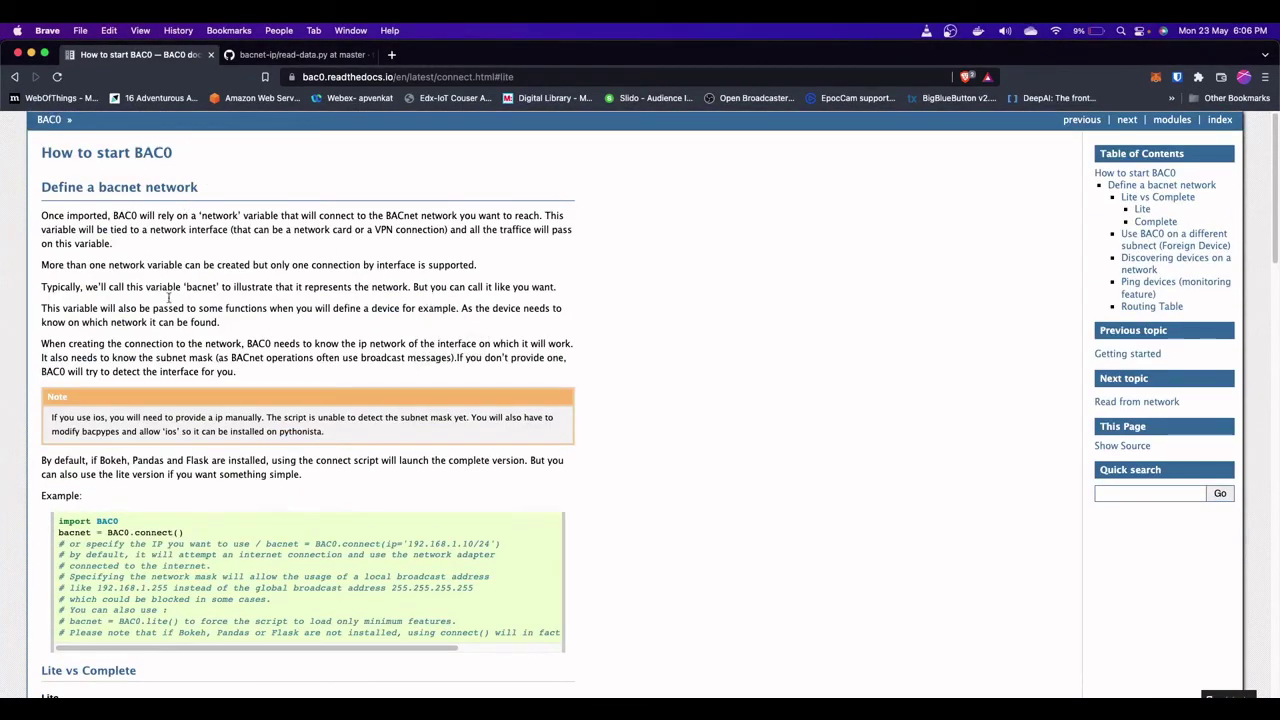
pyautogui.scroll(-1, 158, 296)
pyautogui.scroll(-5, 155, 297)
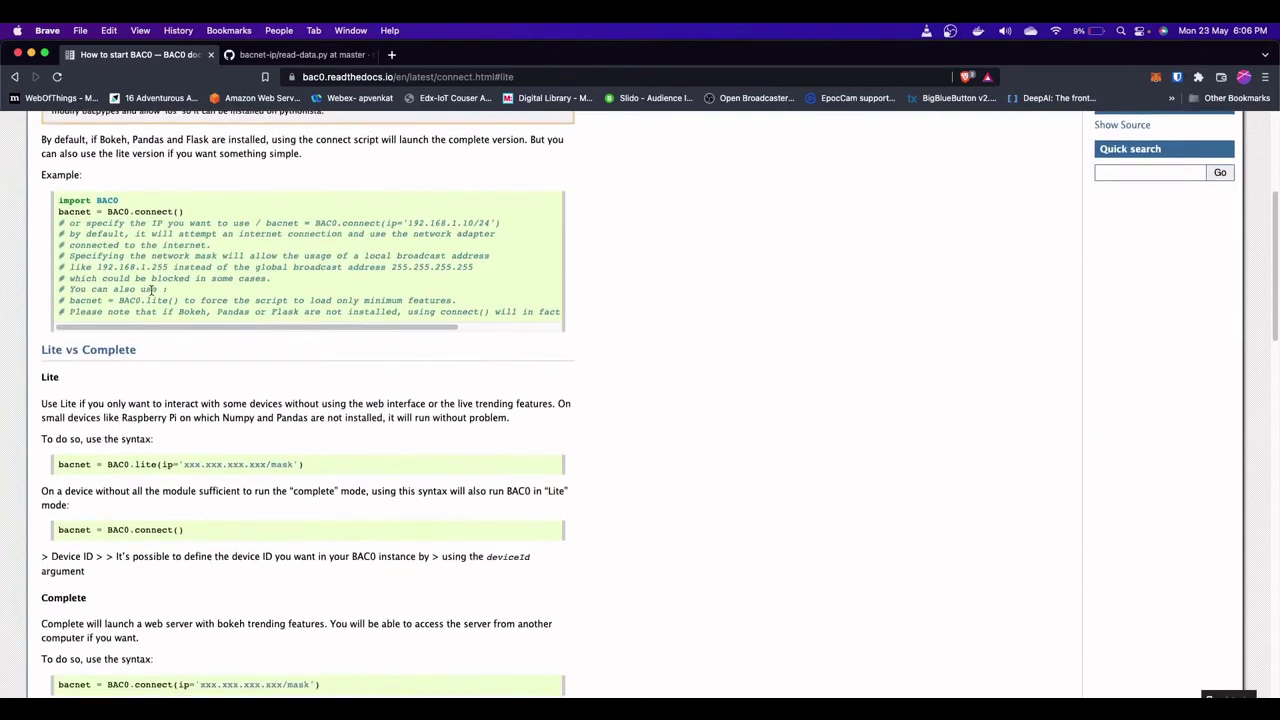
pyautogui.scroll(3, 147, 280)
pyautogui.scroll(3, 152, 264)
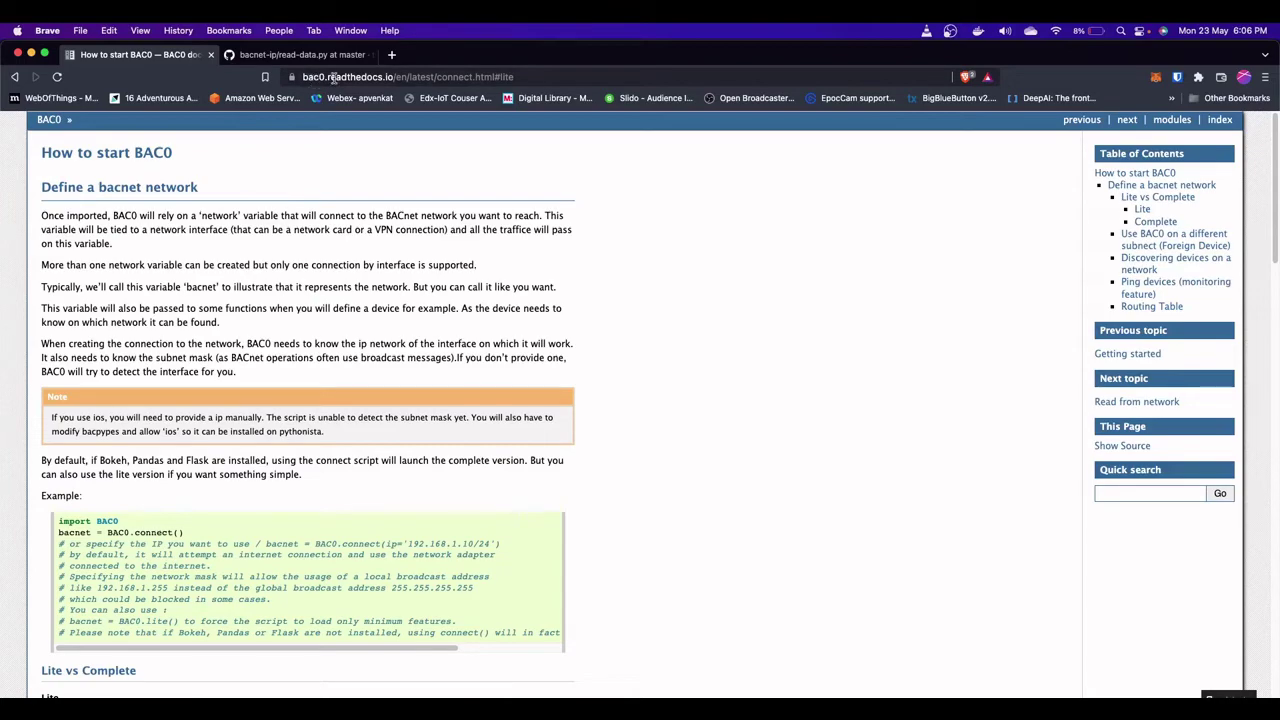
pyautogui.scroll(-10, 180, 305)
pyautogui.scroll(10, 181, 298)
pyautogui.scroll(-3, 186, 305)
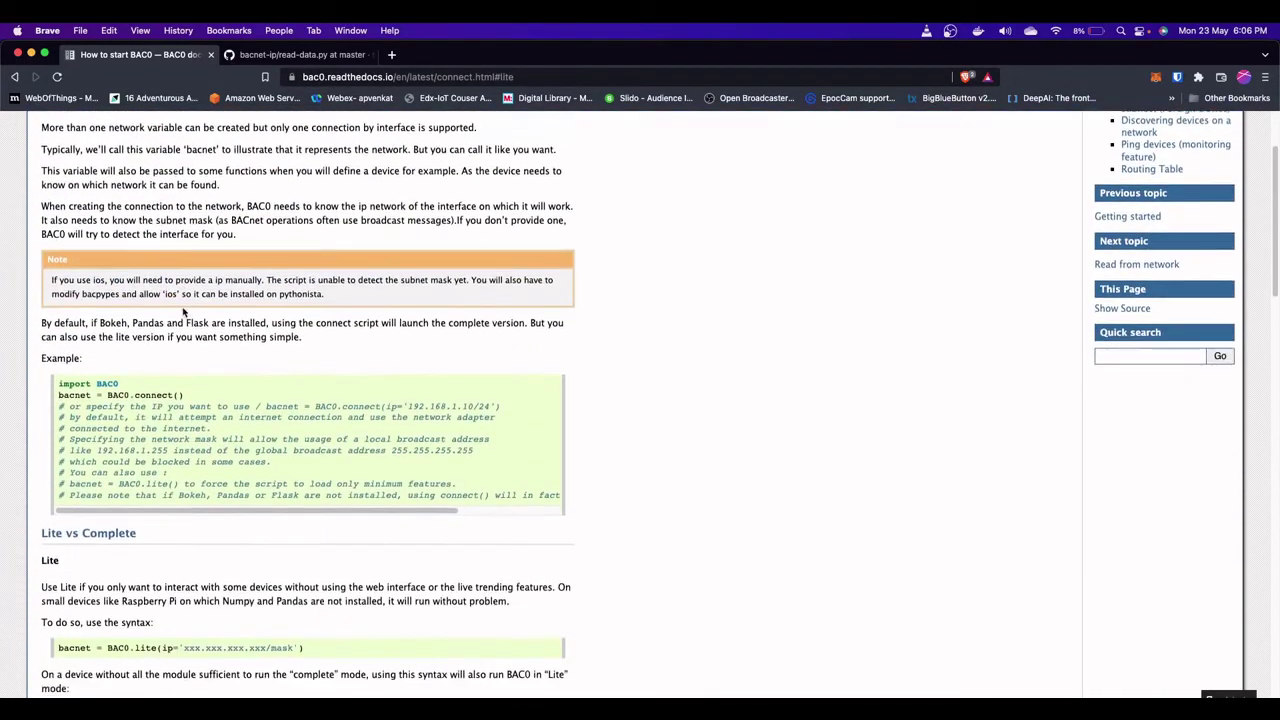
pyautogui.scroll(1, 119, 321)
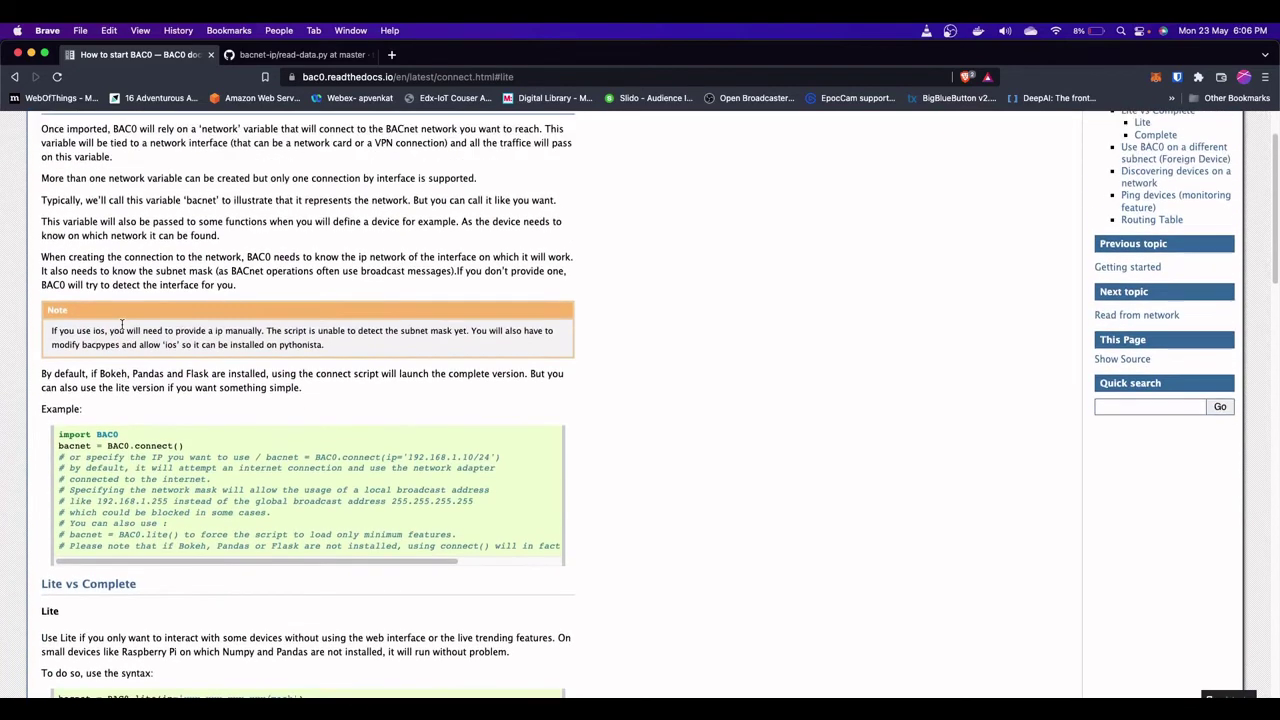
# Highlight the network-connection and subnet-mask sentences, then select the first address octet in CIDR.xyz
pyautogui.moveTo(58, 261); pyautogui.dragTo(400, 257)
pyautogui.click(237, 254)
pyautogui.click(427, 257)
pyautogui.scroll(-1, 130, 300)
pyautogui.scroll(3, 100, 330)
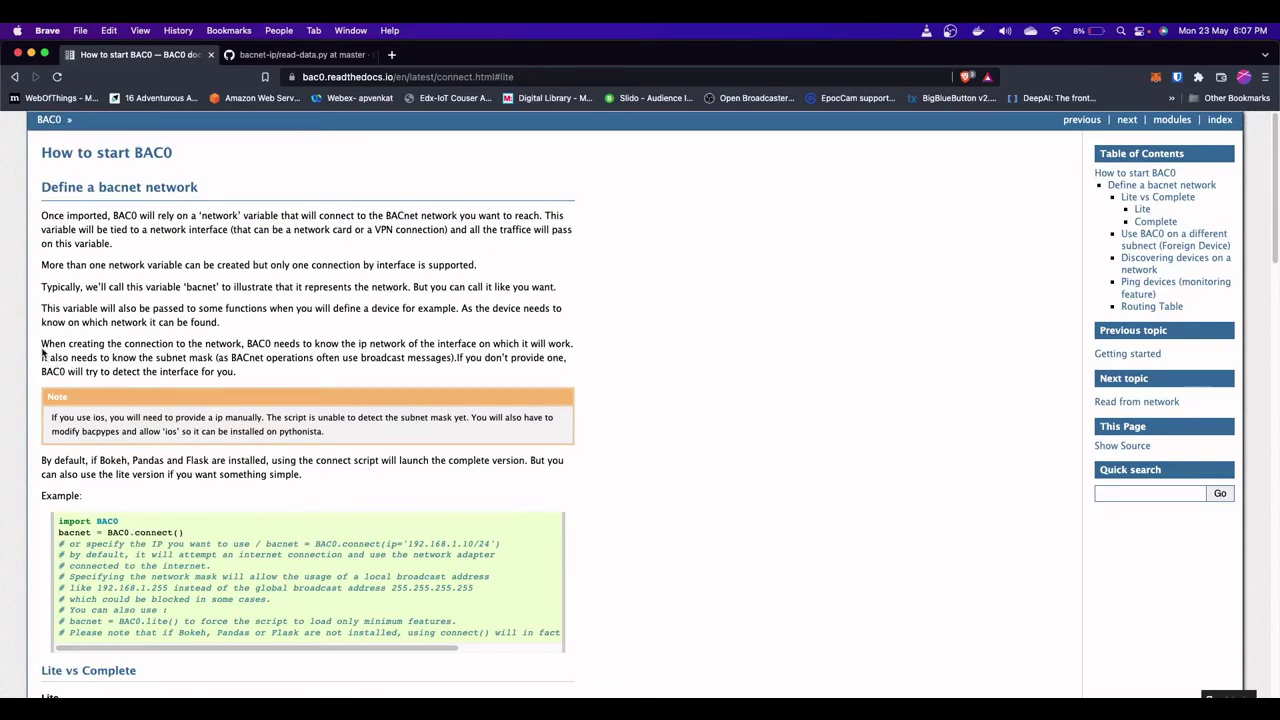
pyautogui.moveTo(44, 355); pyautogui.dragTo(236, 357)
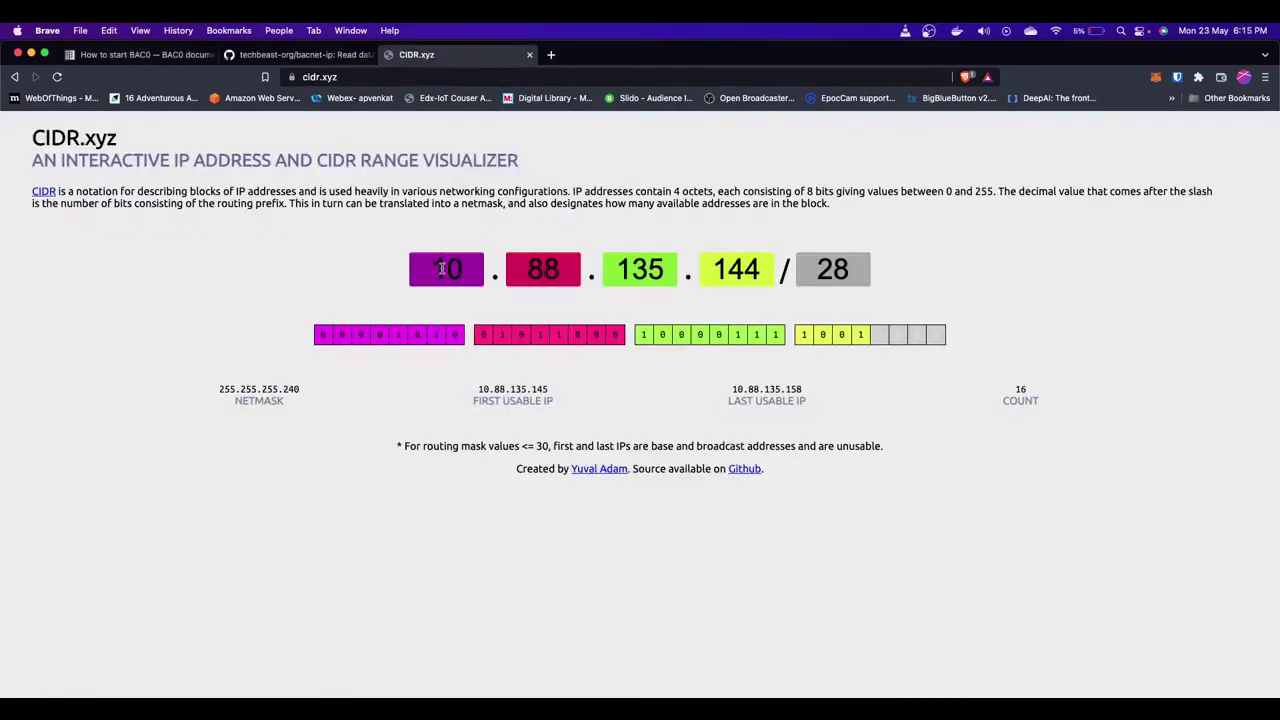
pyautogui.click(480, 283)
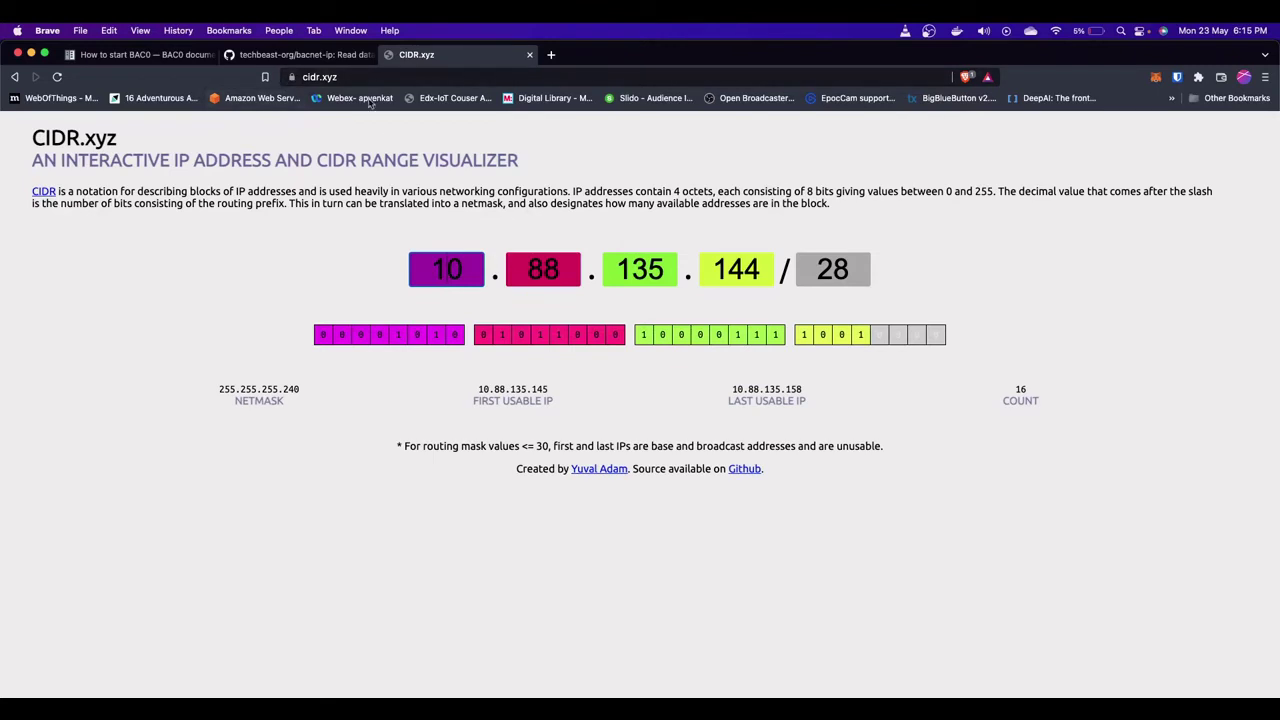
# Enter 192.168.18.6/24 in CIDR.xyz and highlight the usable range 192.168.18.1 to 192.168.18.254
pyautogui.press('BackSpace')
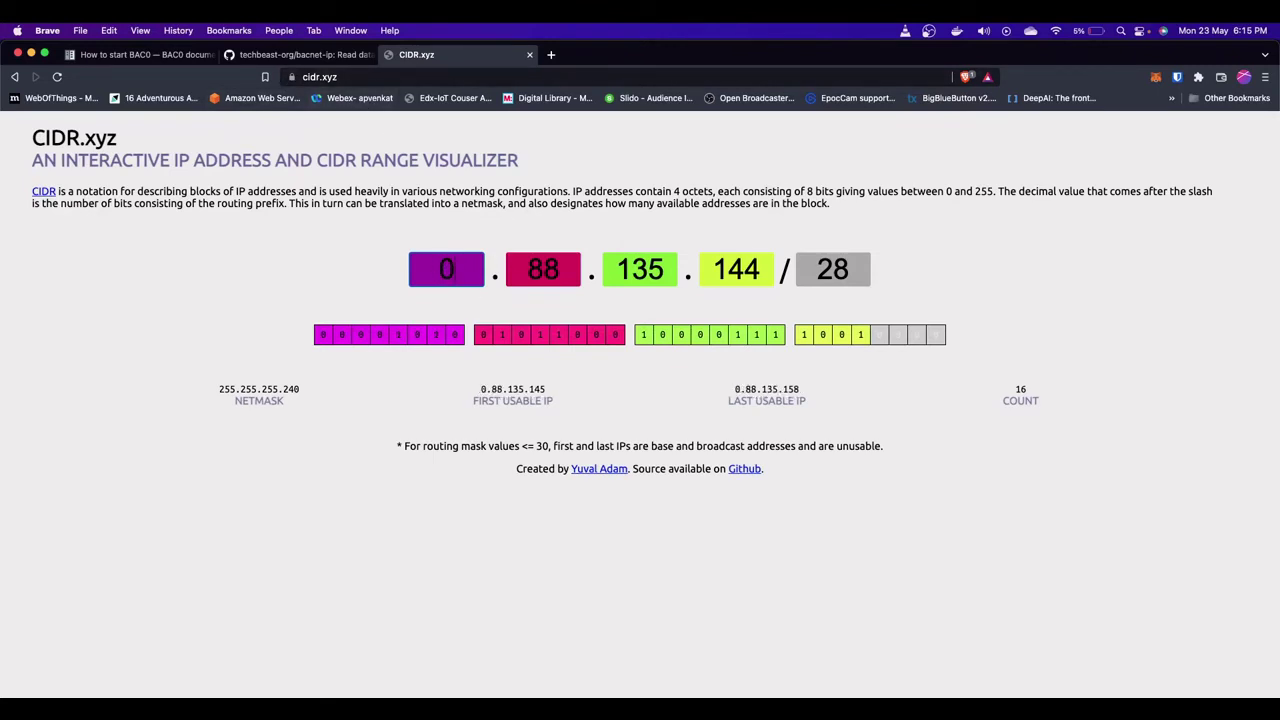
pyautogui.write('192')
pyautogui.press('Tab')
pyautogui.write('168')
pyautogui.press('Tab')
pyautogui.write('18')
pyautogui.press('Tab')
pyautogui.write('6')
pyautogui.press('Tab')
pyautogui.write('24')
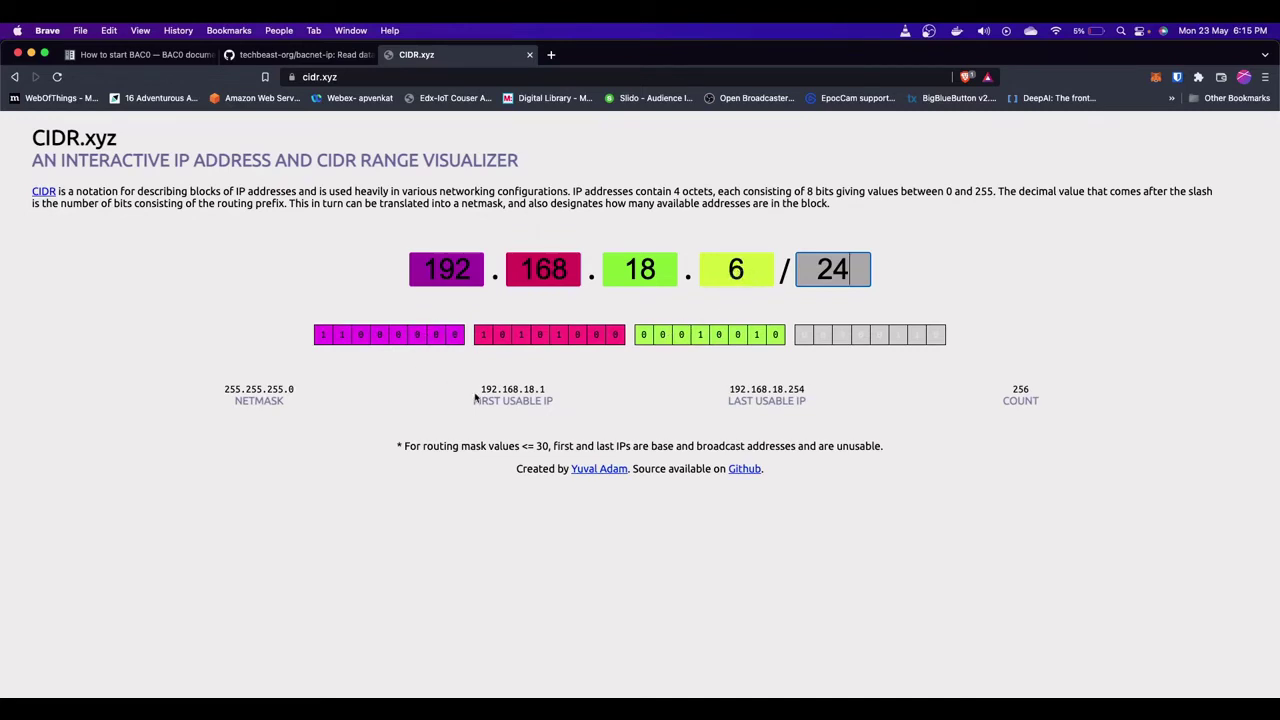
pyautogui.moveTo(481, 389); pyautogui.dragTo(546, 389)
pyautogui.moveTo(731, 389); pyautogui.dragTo(810, 391)
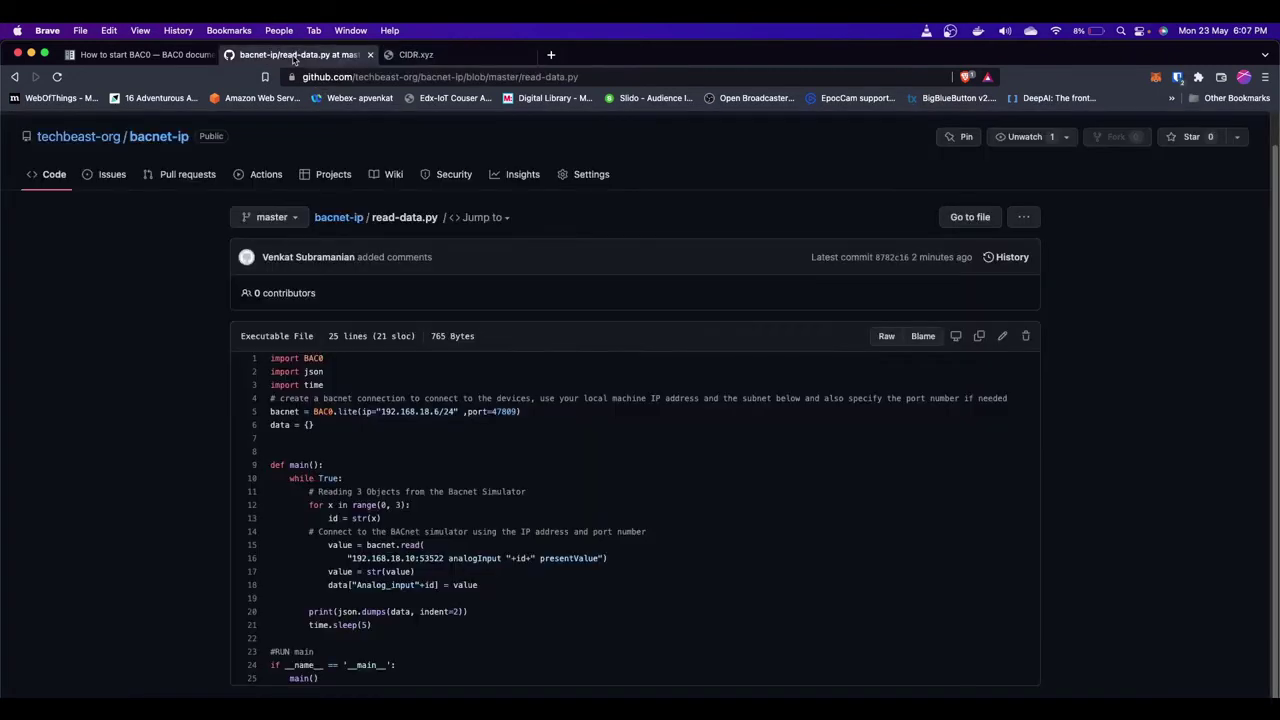
# Scroll the BAC0 documentation down to the Lite section and highlight its heading
pyautogui.click(157, 55)
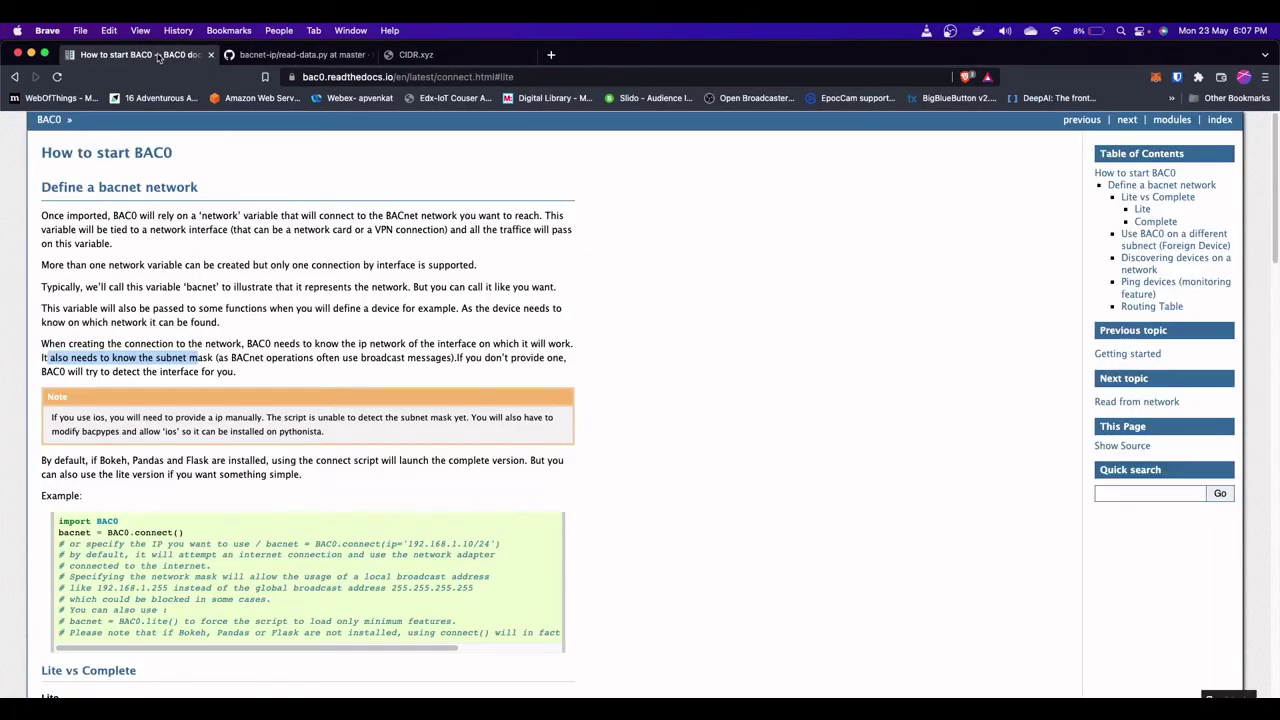
pyautogui.scroll(-1, 574, 404)
pyautogui.scroll(-3, 484, 402)
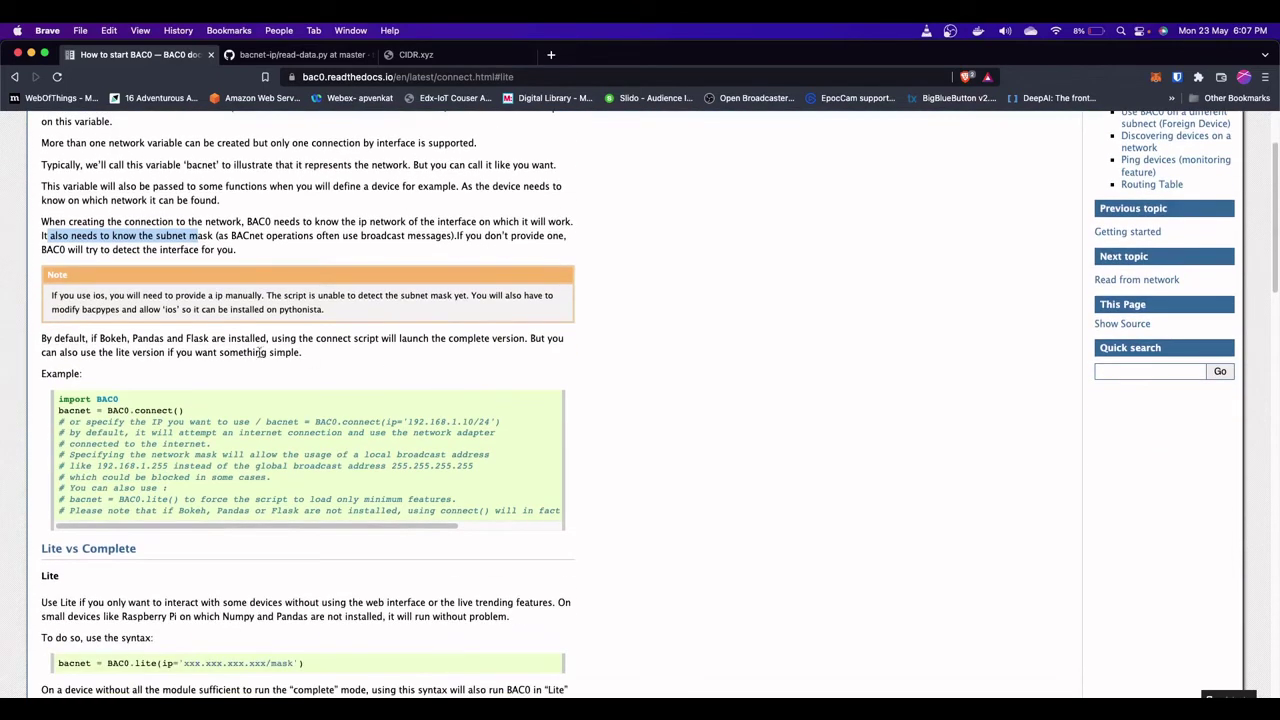
pyautogui.scroll(-5, 105, 393)
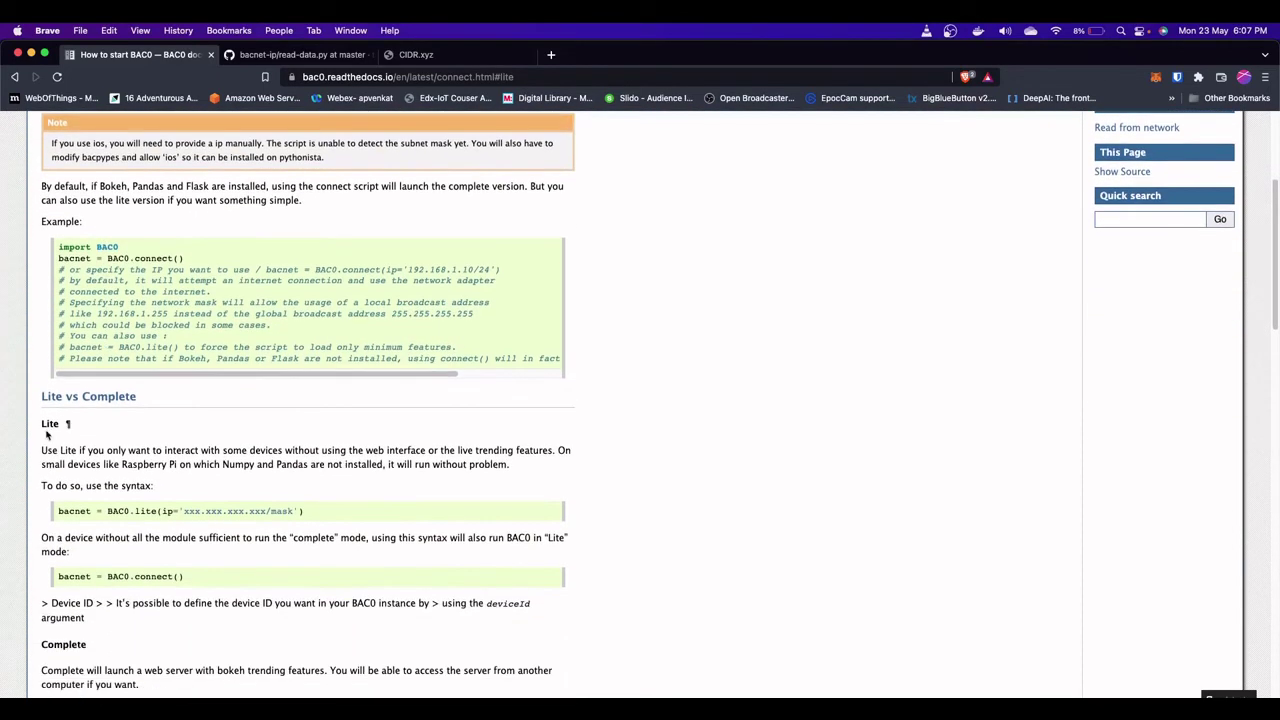
pyautogui.doubleClick(47, 426)
pyautogui.click(366, 448)
# Highlight the syntax line bacnet = BAC0.lite(ip='xxx.xxx.xxx.xxx/mask'), then return to read-data.py
pyautogui.moveTo(60, 513); pyautogui.dragTo(90, 513)
pyautogui.click(103, 512)
pyautogui.moveTo(318, 517); pyautogui.dragTo(56, 520)
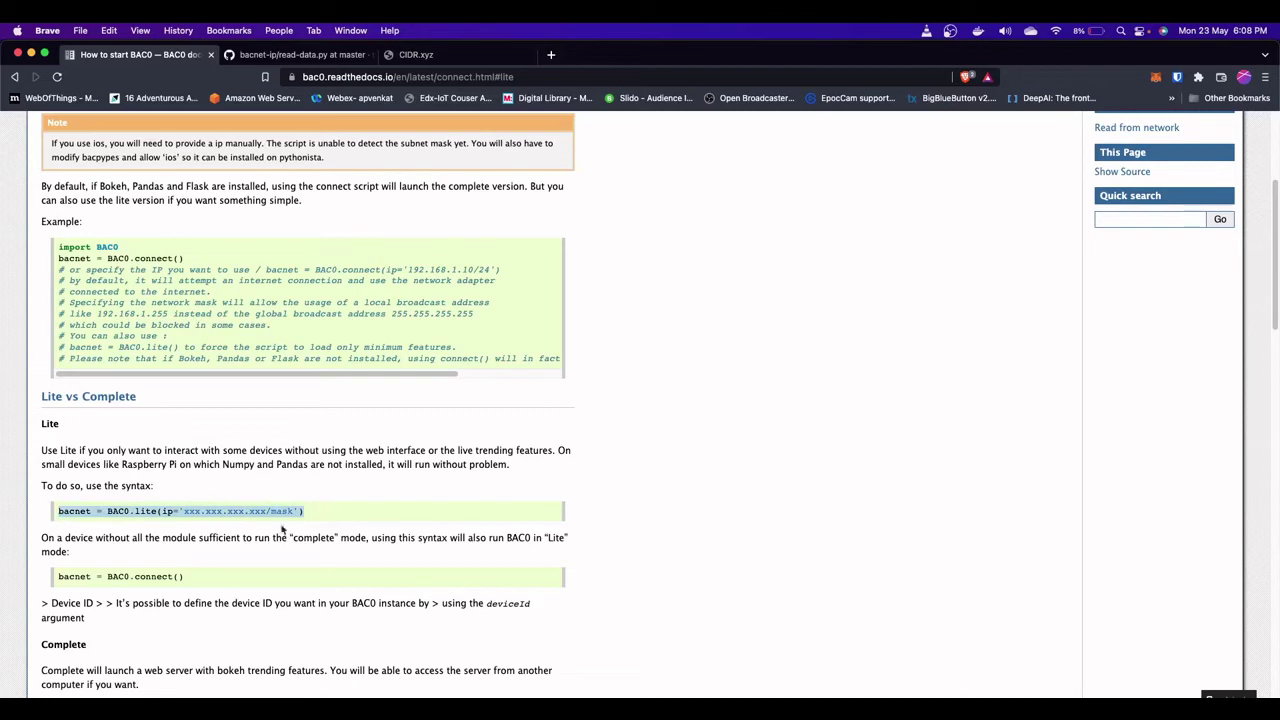
pyautogui.scroll(-5, 394, 391)
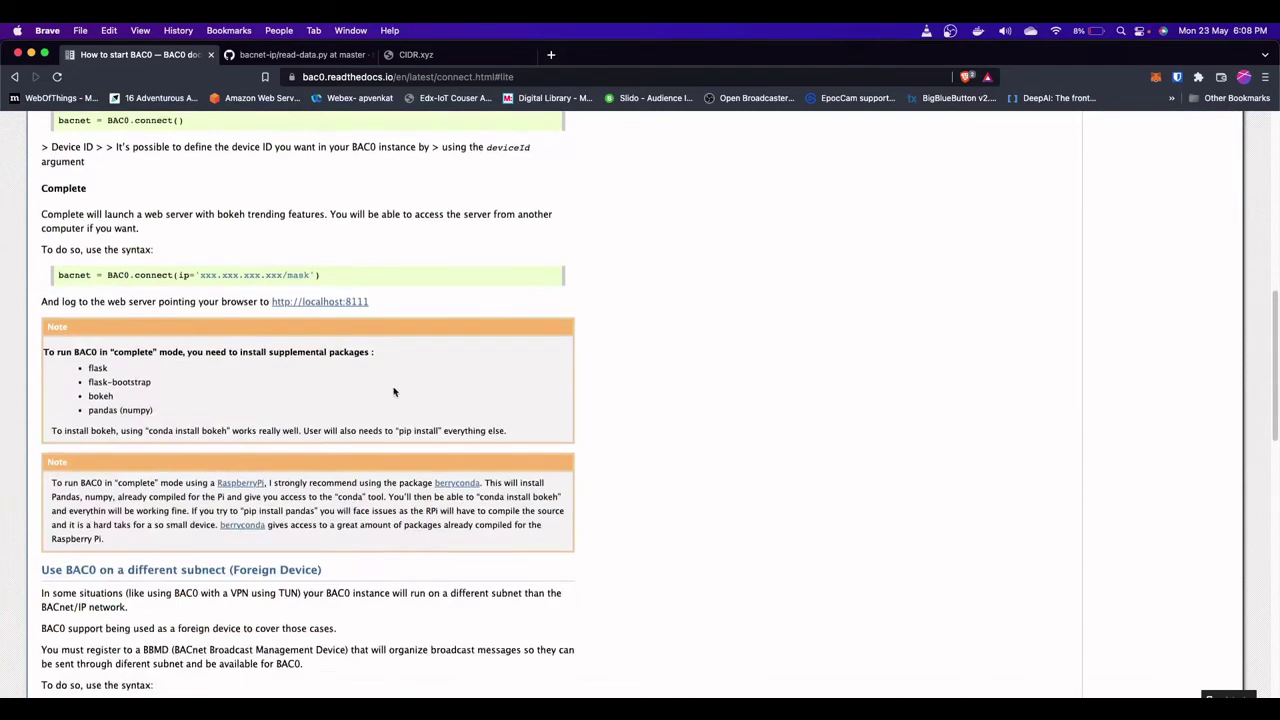
pyautogui.scroll(3, 395, 380)
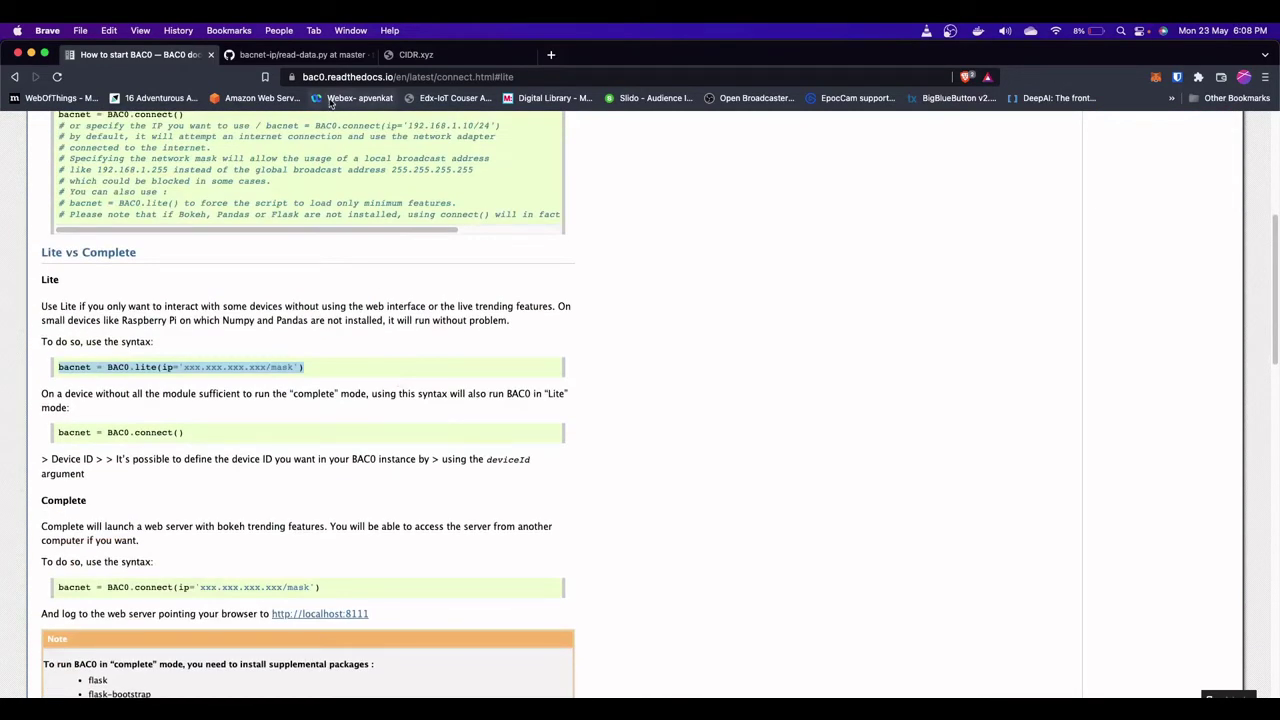
pyautogui.click(316, 56)
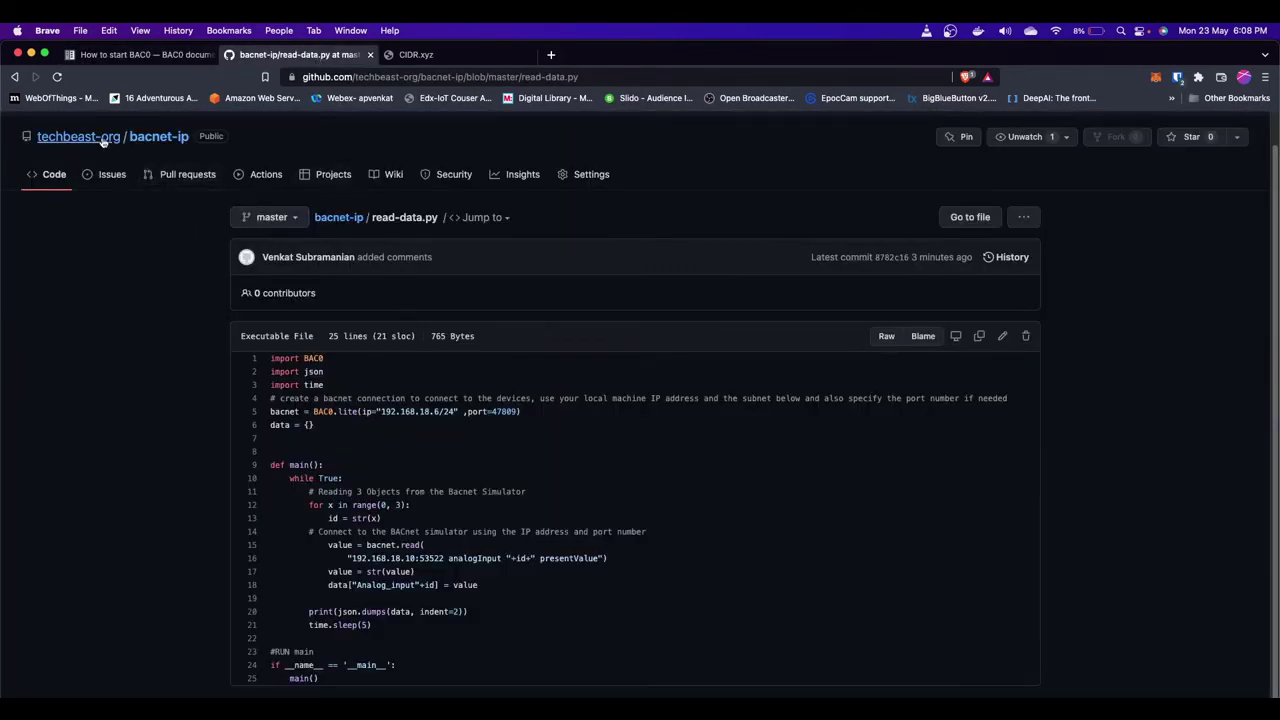
# Open the bacnet-ip repository root on GitHub, then switch to VS Code showing read-data.py
pyautogui.moveTo(103, 142)
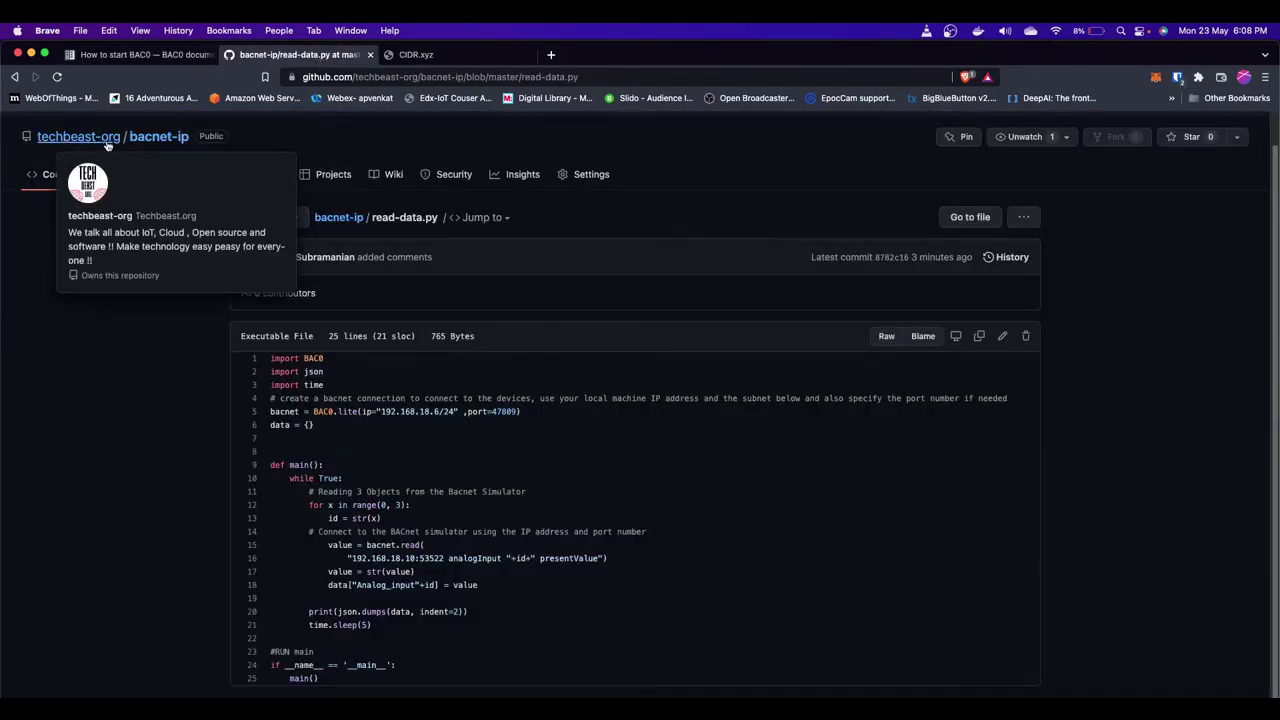
pyautogui.click(338, 217)
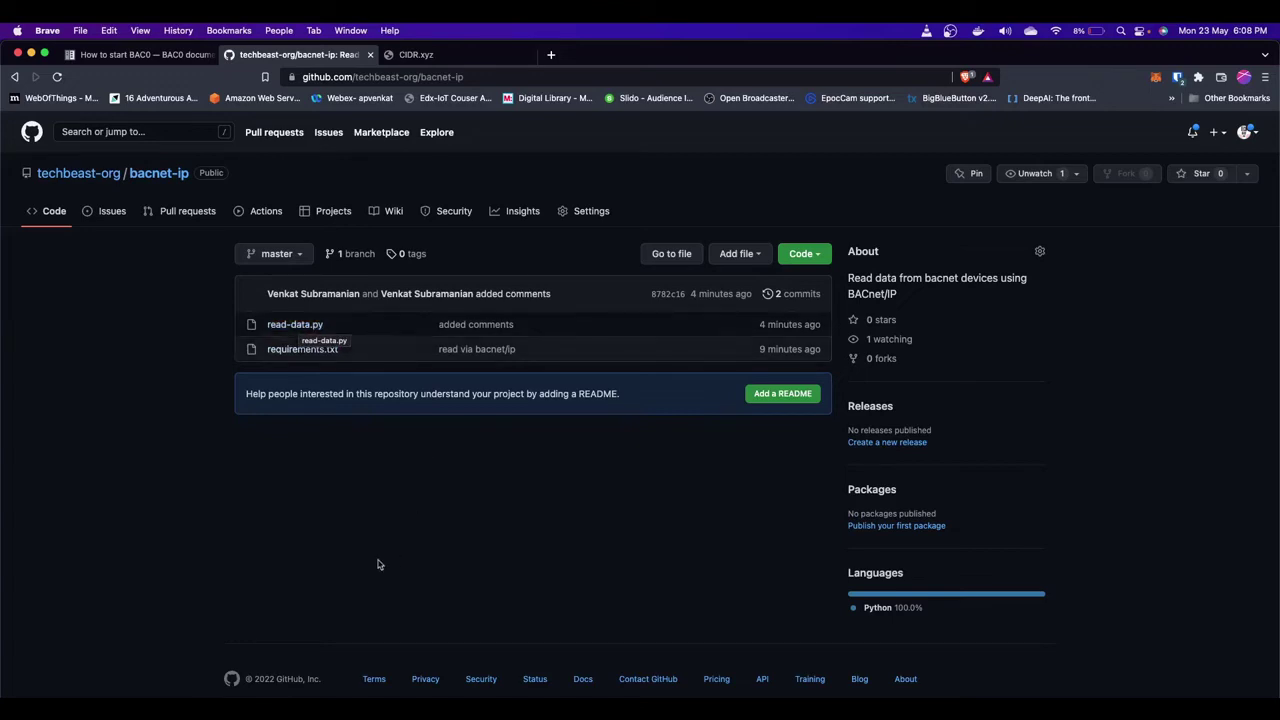
pyautogui.press('super+Tab')
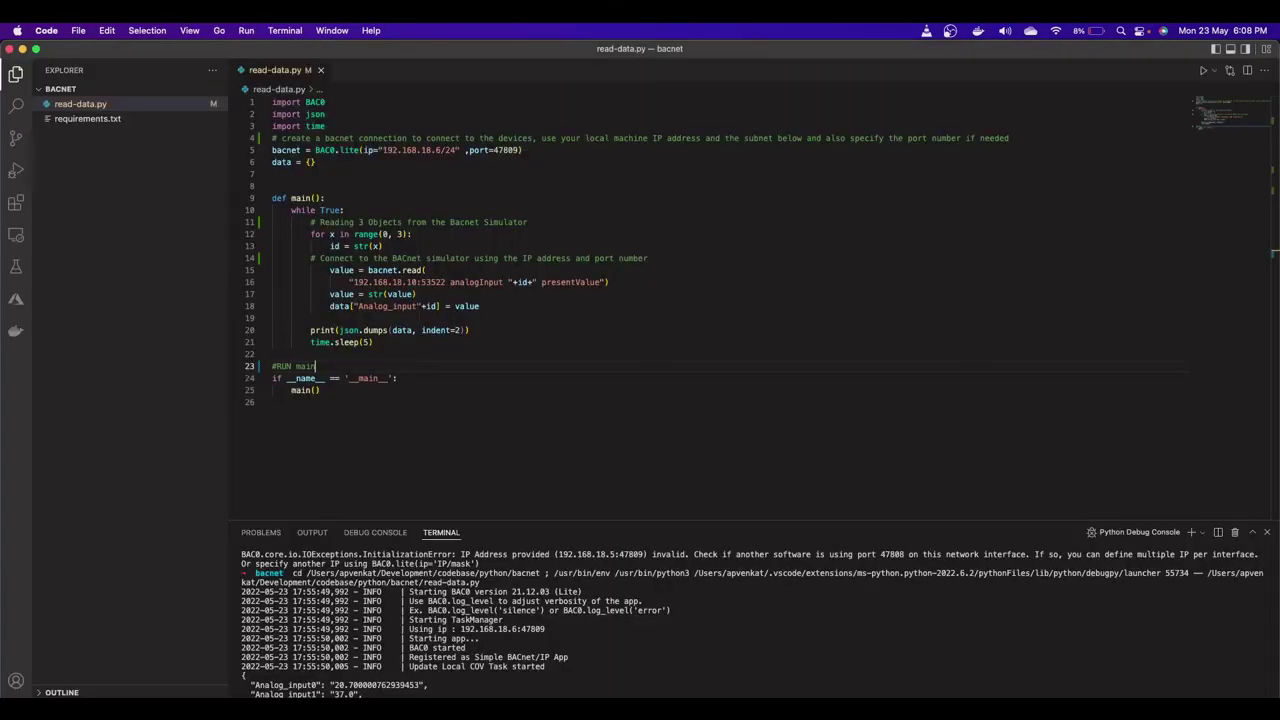